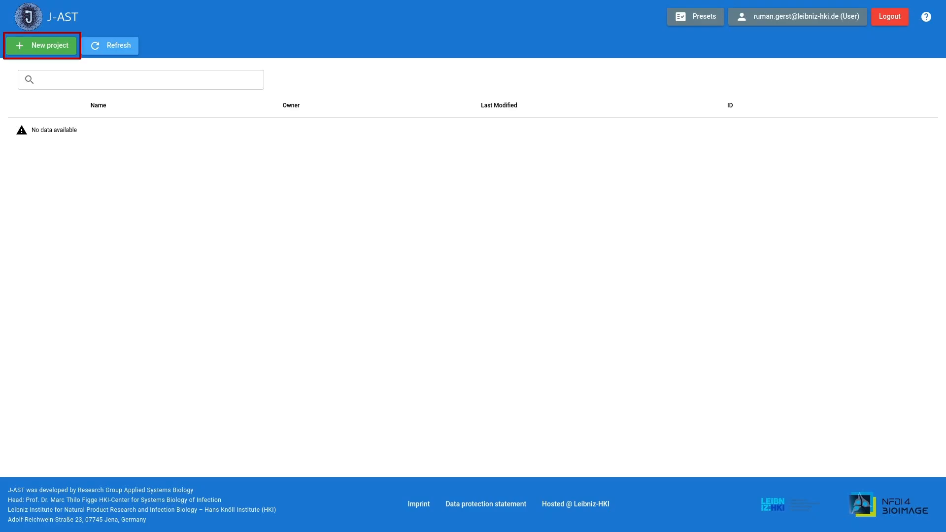
Create a new timeline project named "Example data".
click(61, 44)
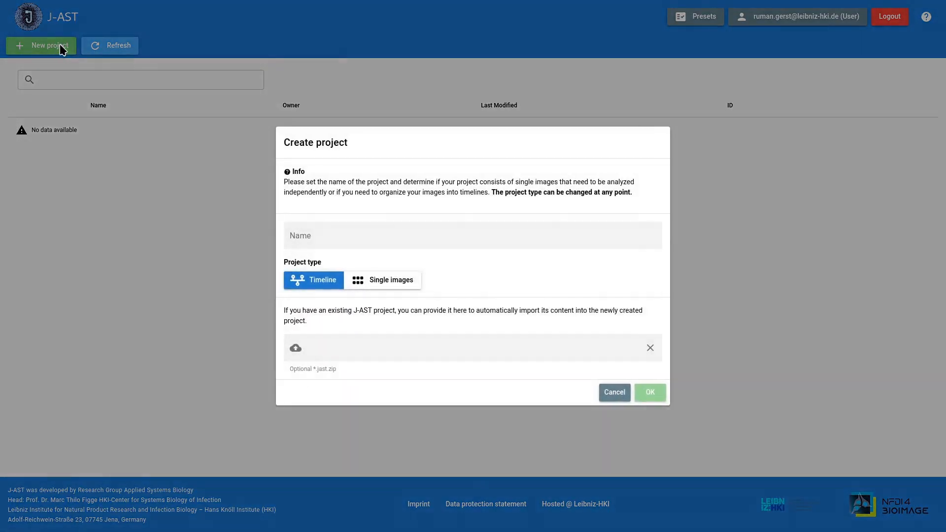
click(322, 244)
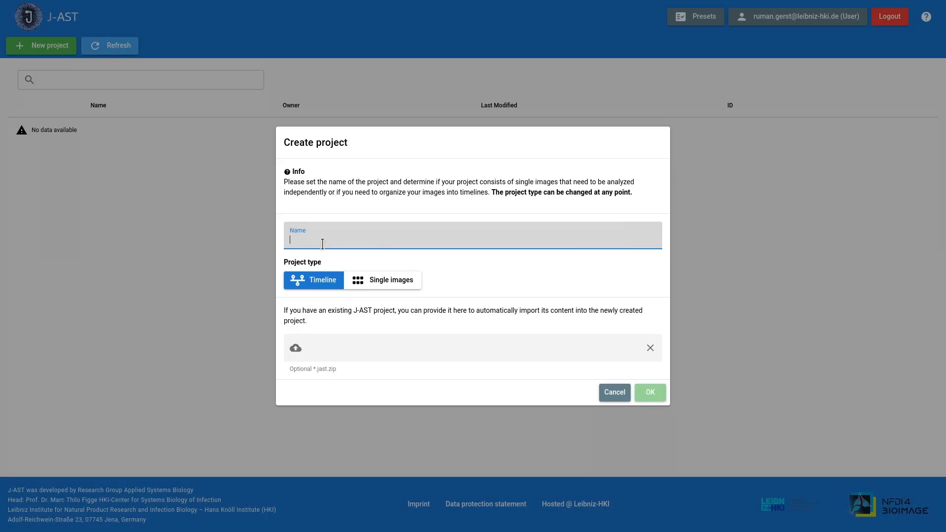
text(Example da)
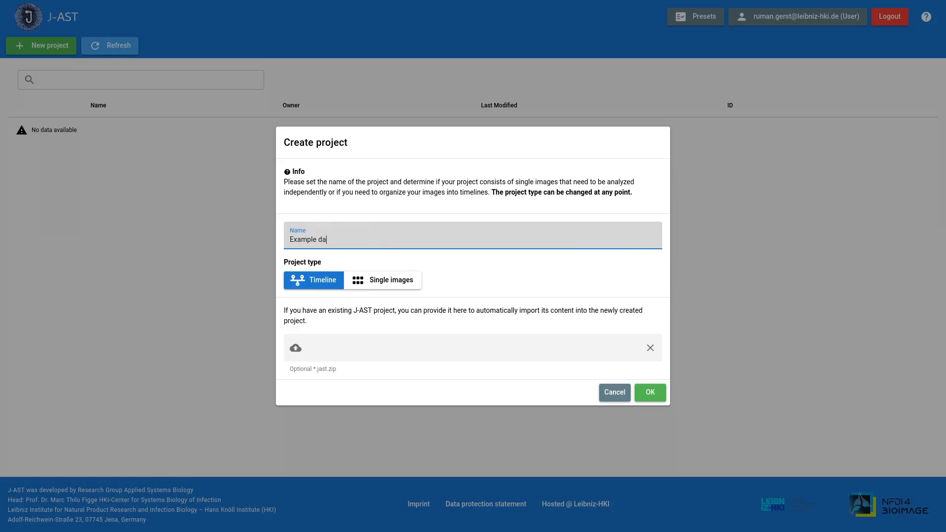
text(ta)
click(646, 394)
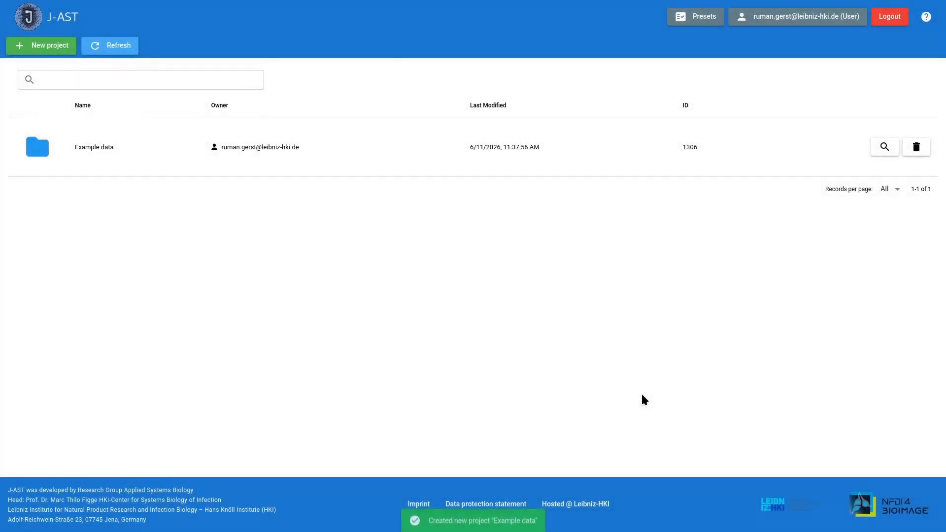
Open the Example data project and upload the DDA and E-test plate images as raw data.
click(120, 158)
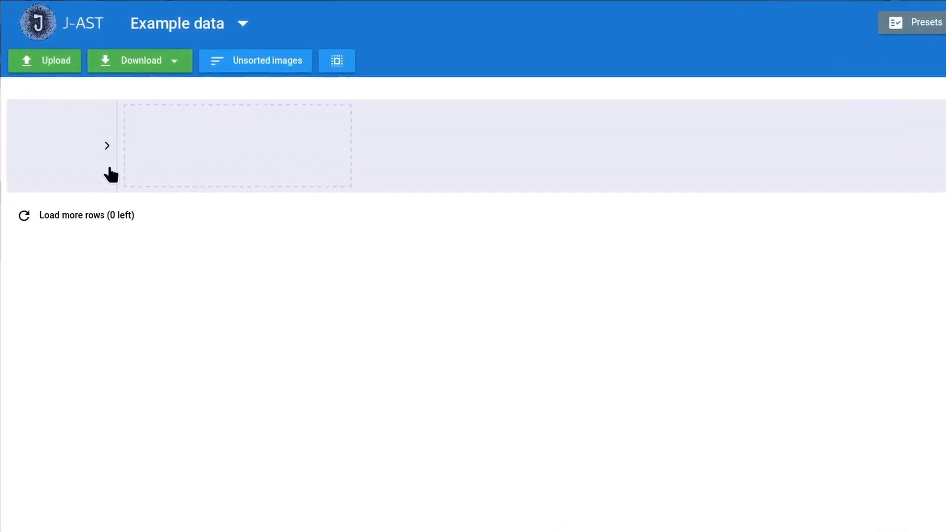
click(29, 70)
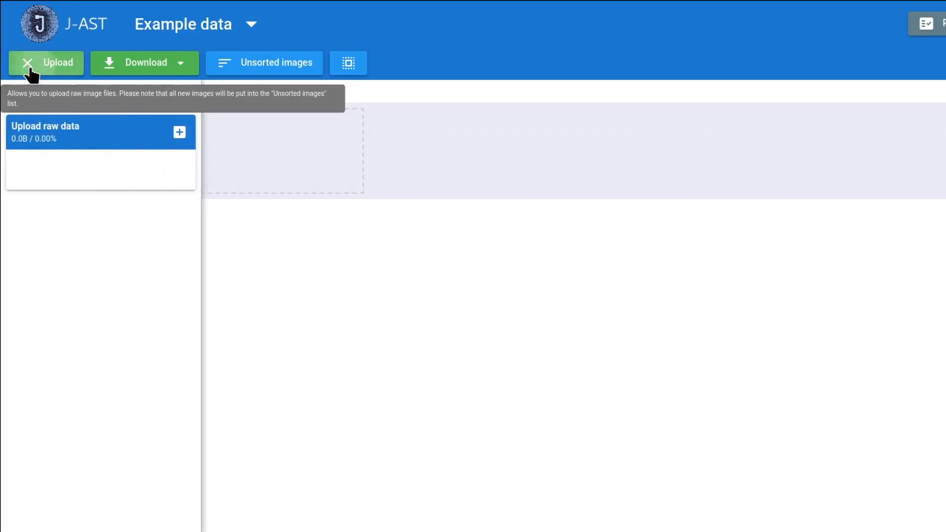
click(178, 132)
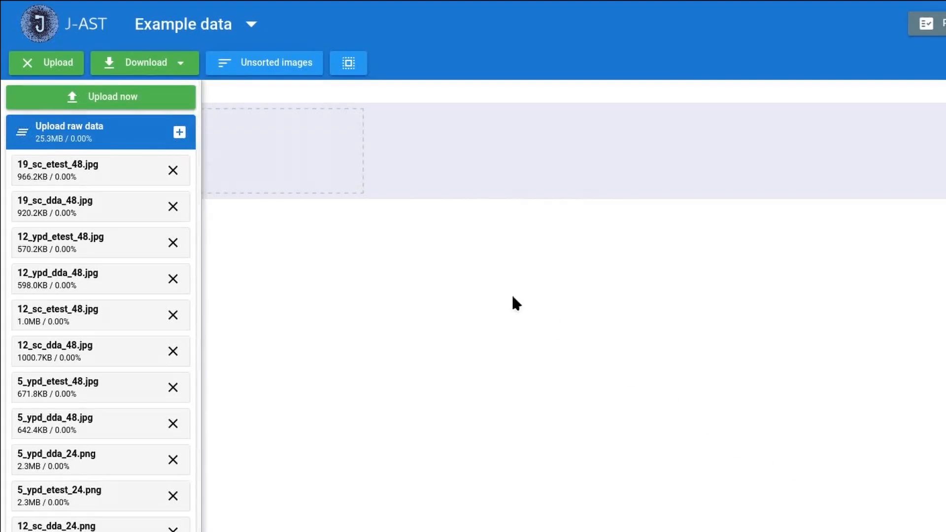
click(92, 97)
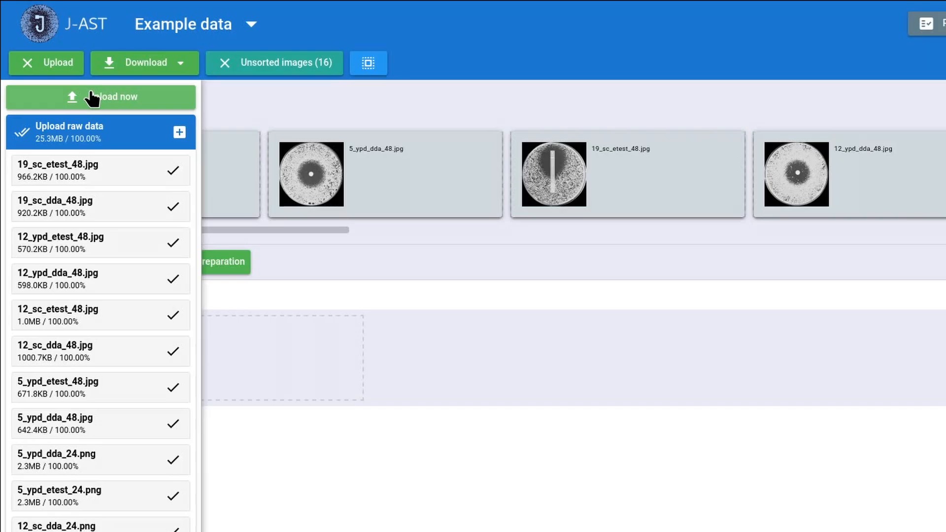
click(54, 65)
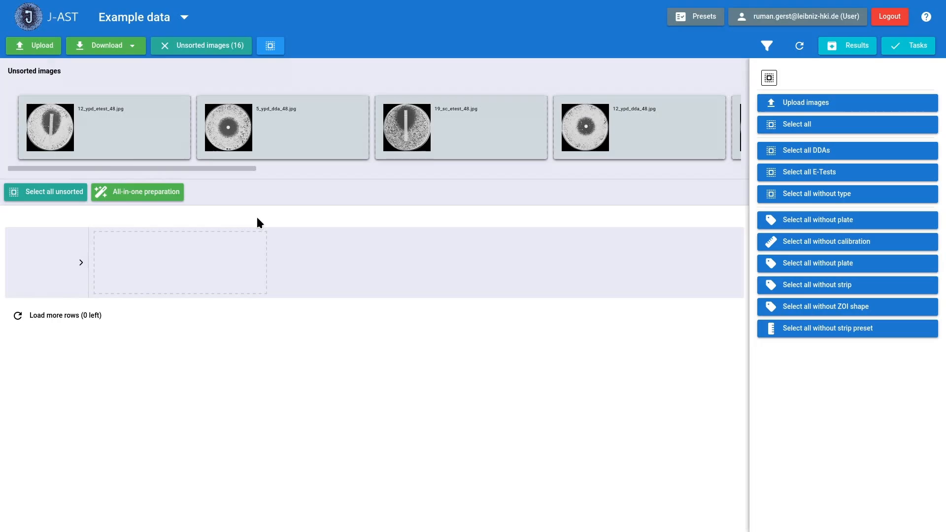
Auto-fill metadata for all unsorted images from file name elements: assay type 3, experiment 2, sample 1, time point 4.
click(58, 196)
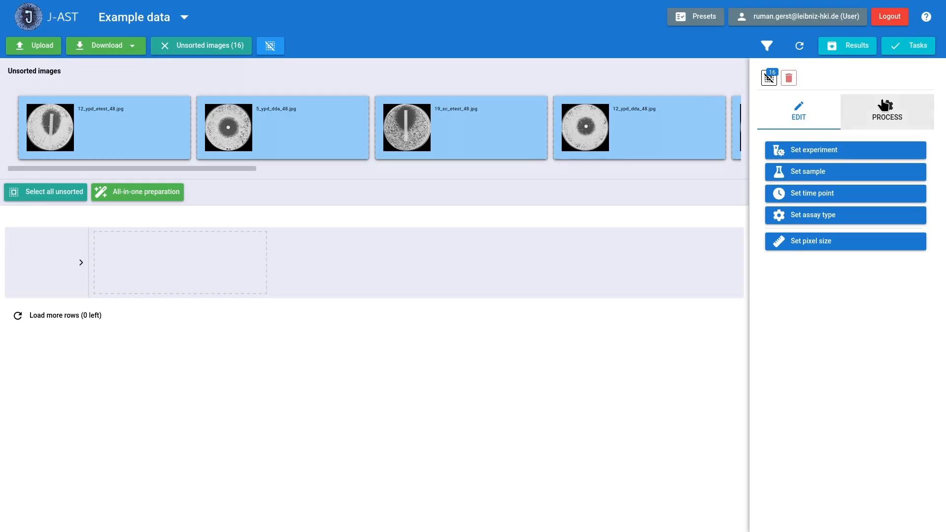
click(884, 105)
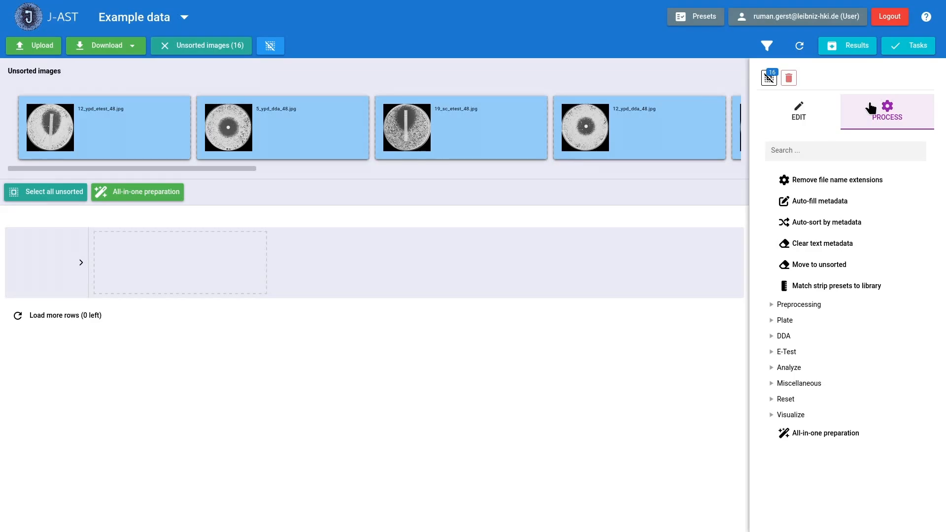
click(808, 203)
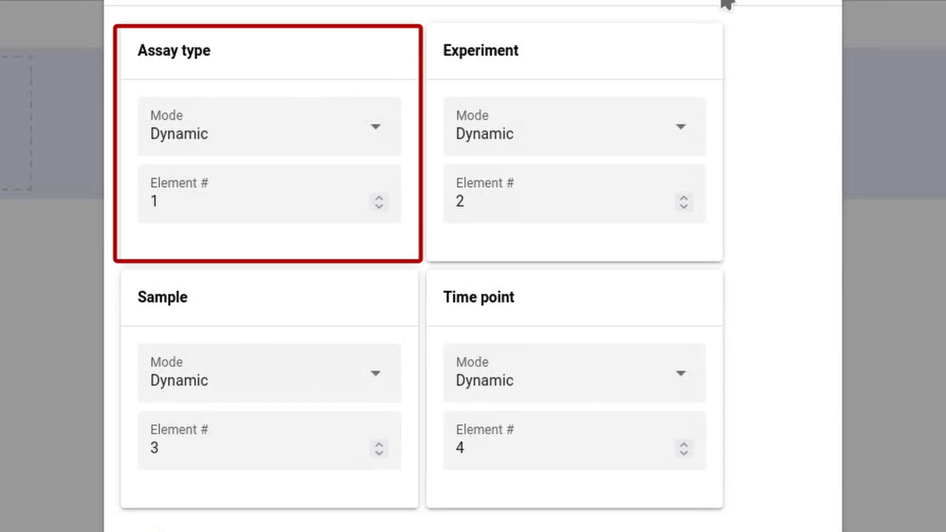
click(378, 197)
click(378, 198)
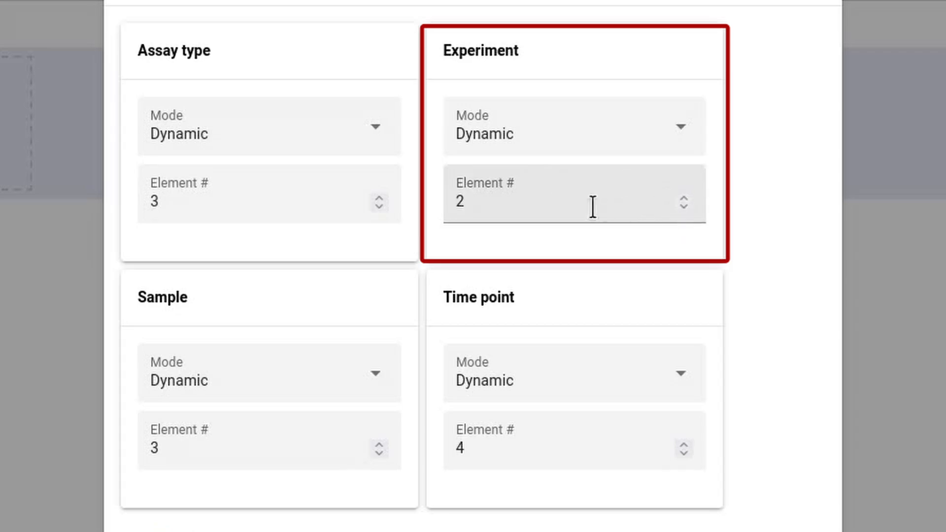
click(381, 453)
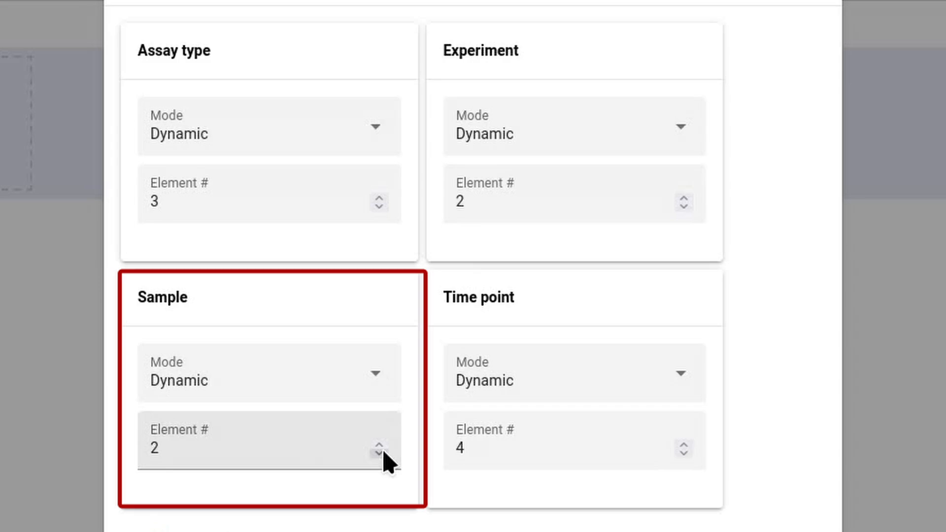
click(380, 453)
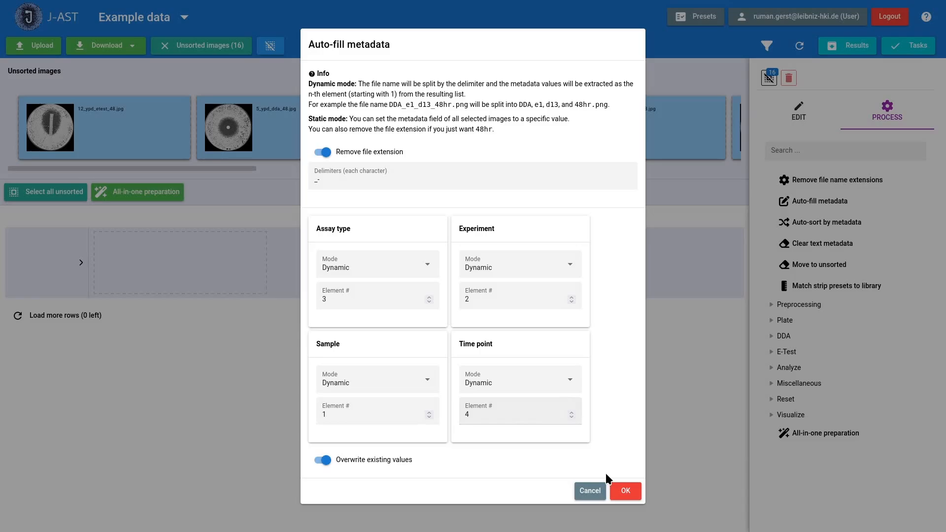
click(624, 486)
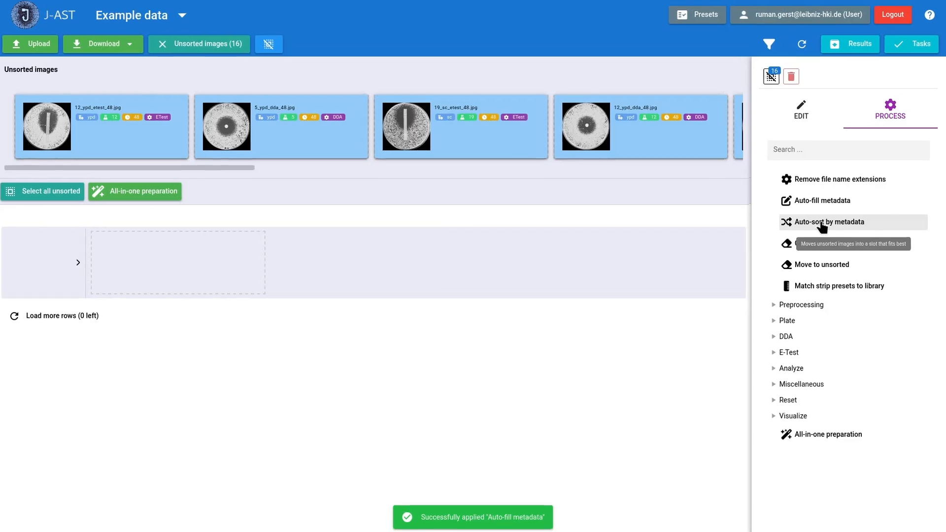
Auto-sort the selected images by metadata with the time point order 24, 48.
click(819, 226)
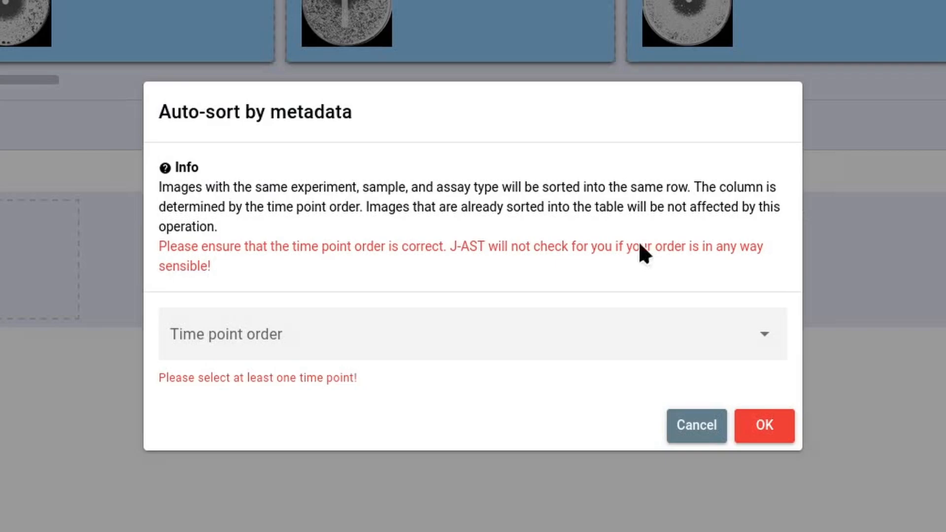
click(282, 343)
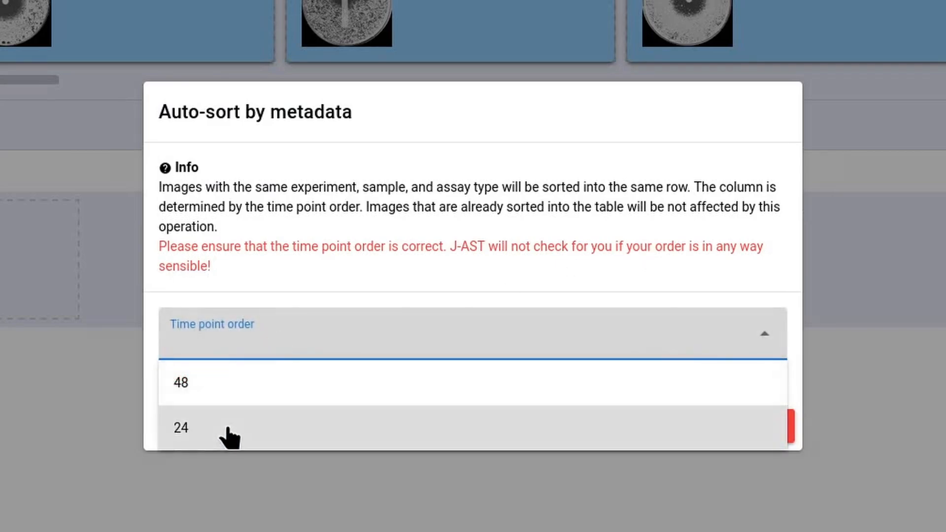
click(227, 433)
click(277, 374)
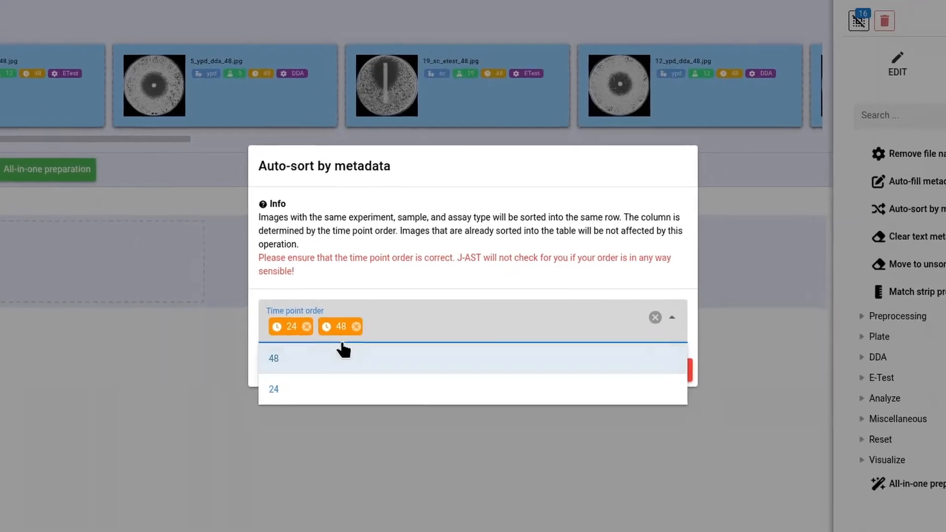
click(409, 262)
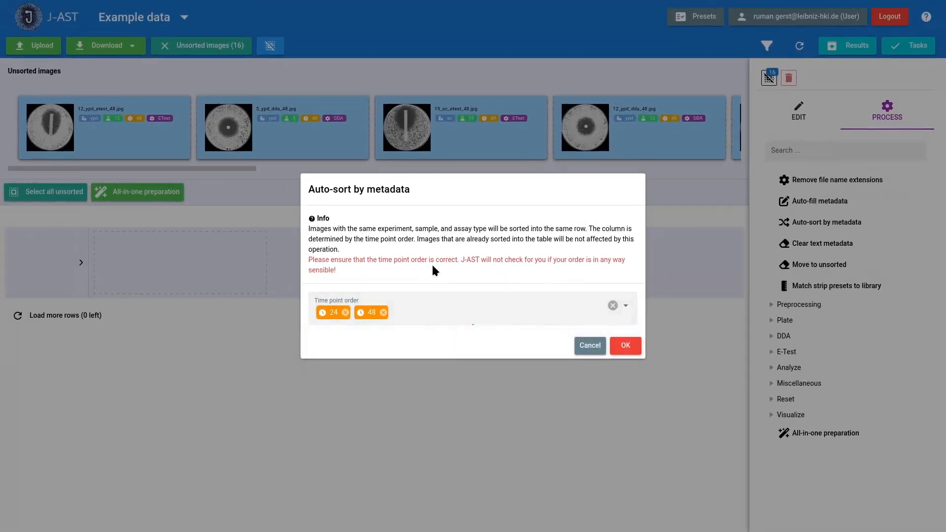
click(619, 346)
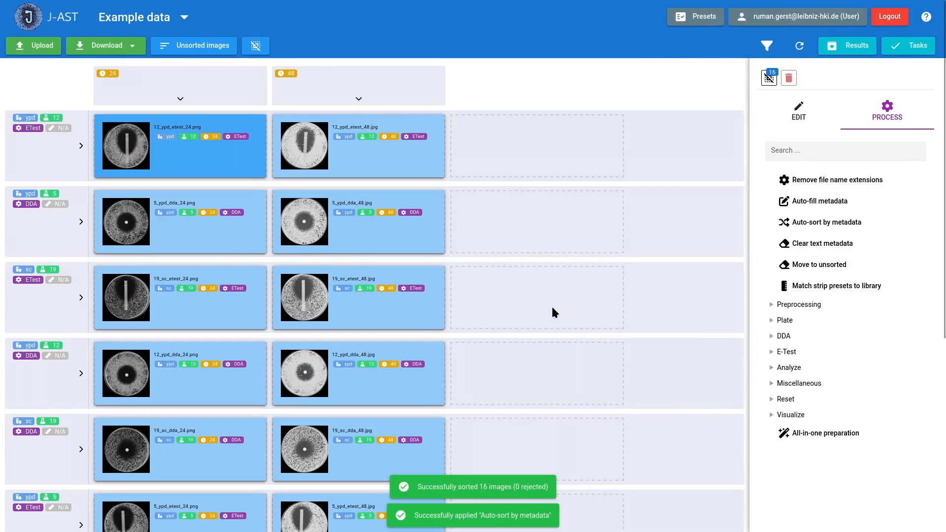
Auto-detect the plate in all selected images, calibrating afterwards with a plate diameter of 90.
scroll(551, 310, down, 3)
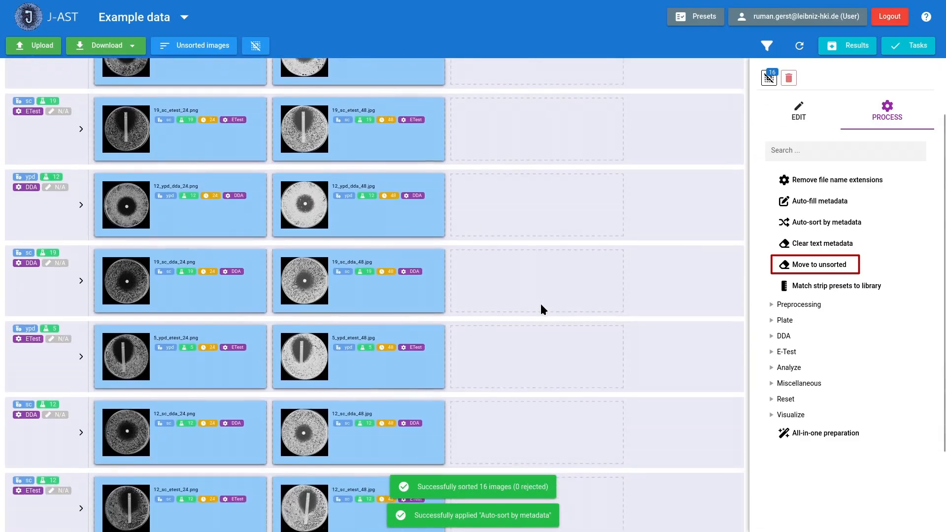
scroll(536, 304, down, 1)
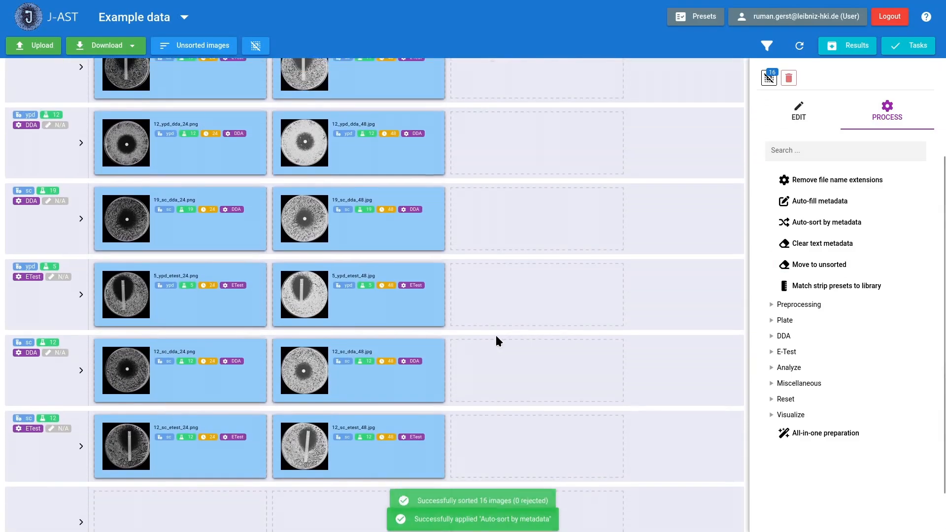
scroll(496, 336, up, 3)
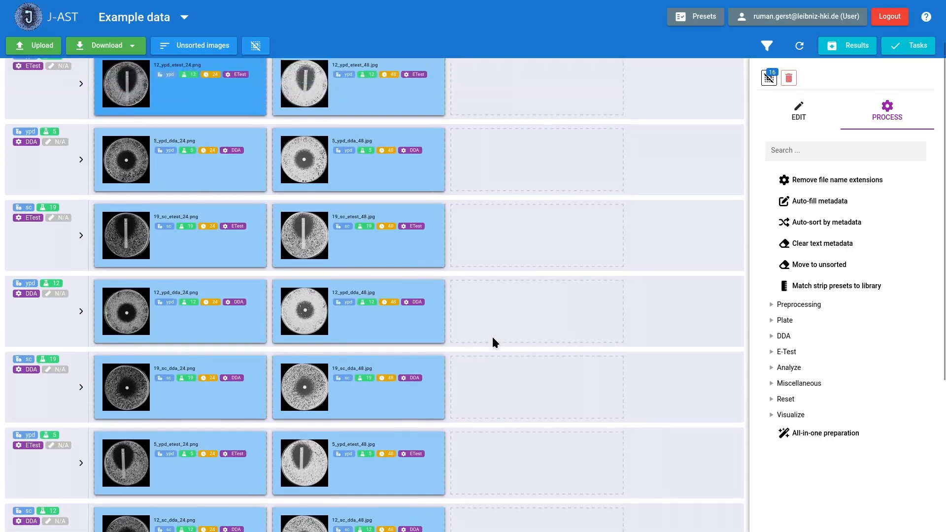
scroll(494, 341, up, 1)
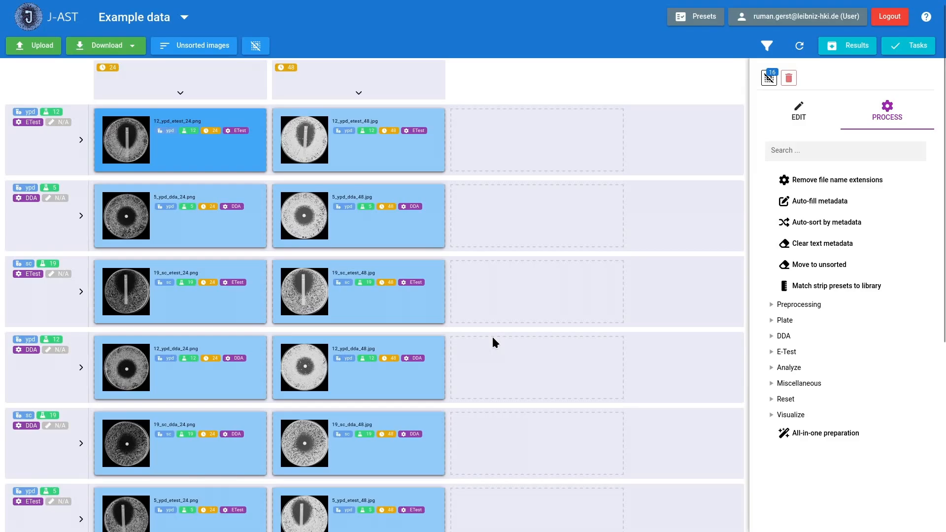
scroll(494, 341, up, 1)
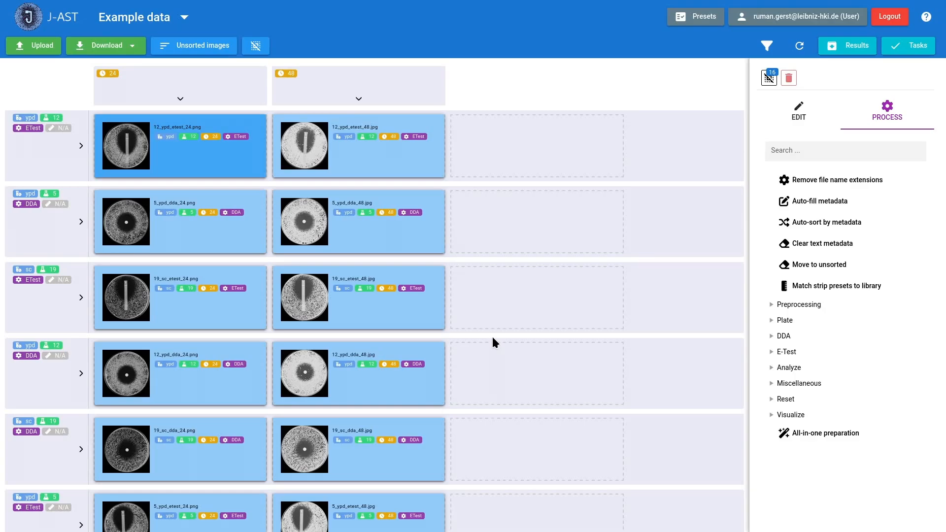
click(771, 320)
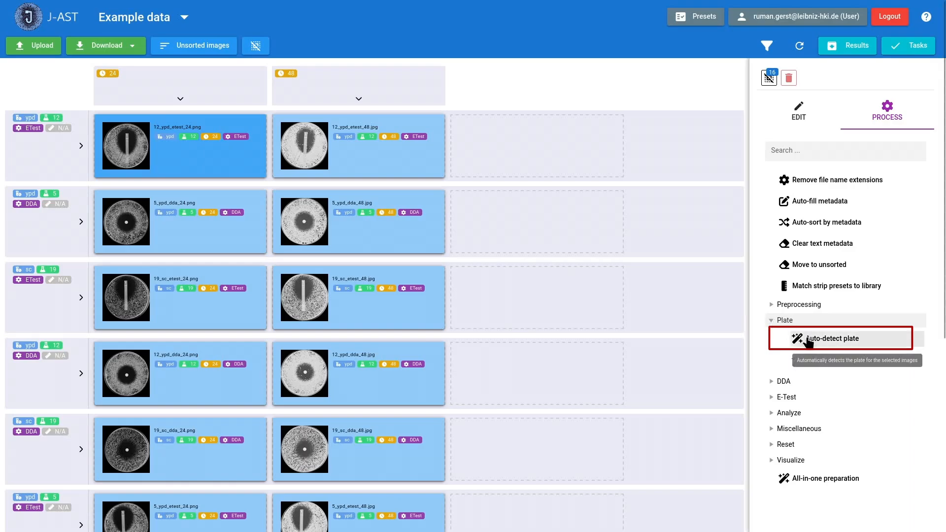
click(807, 339)
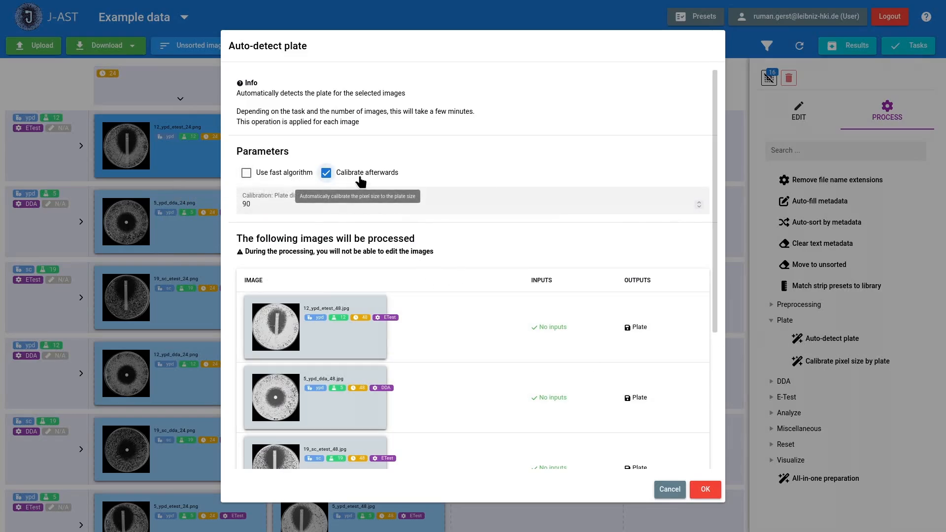
click(704, 490)
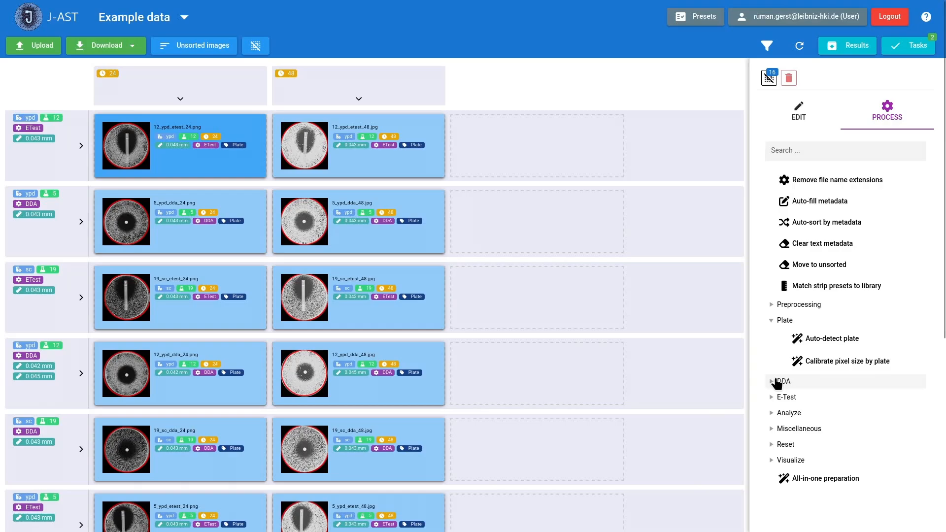
Run Auto-detect DDA disk (v1) on the selected DDA images using the fast algorithm.
click(772, 382)
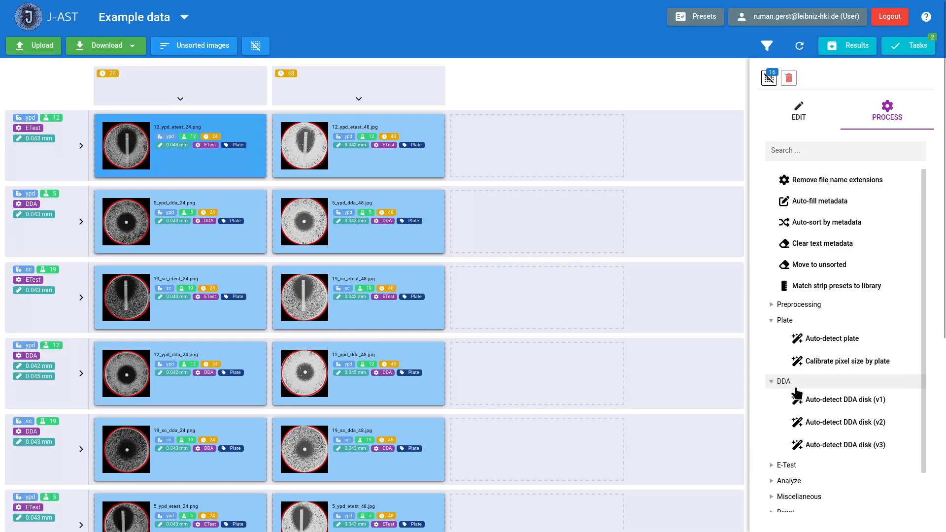
click(816, 401)
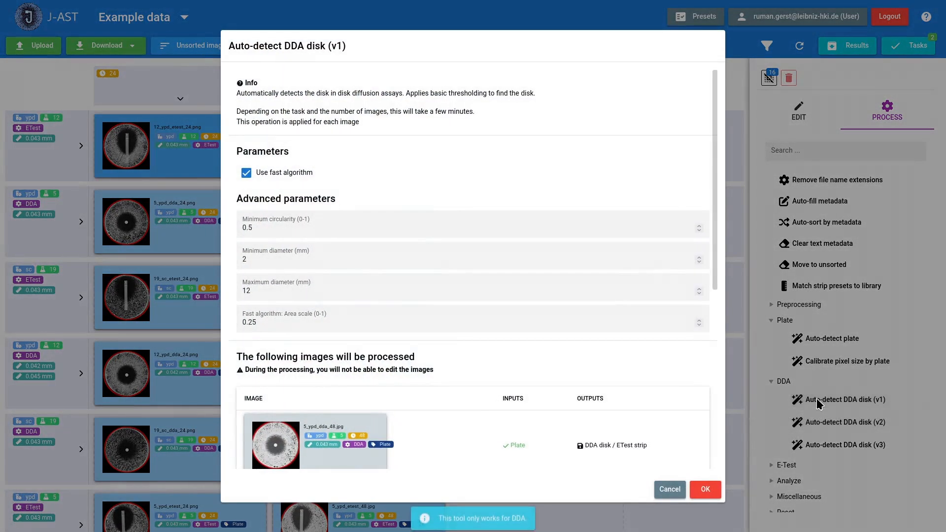
click(706, 491)
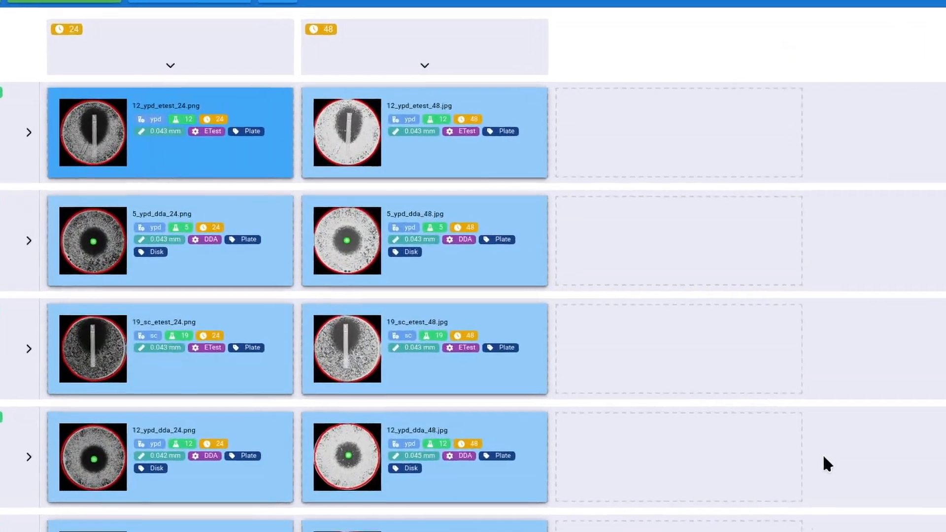
Run Auto-detect ETest strip (v1) on the selected E-test images with strip aspect ratio 11 and a white outline around the strip.
scroll(667, 387, down, 4)
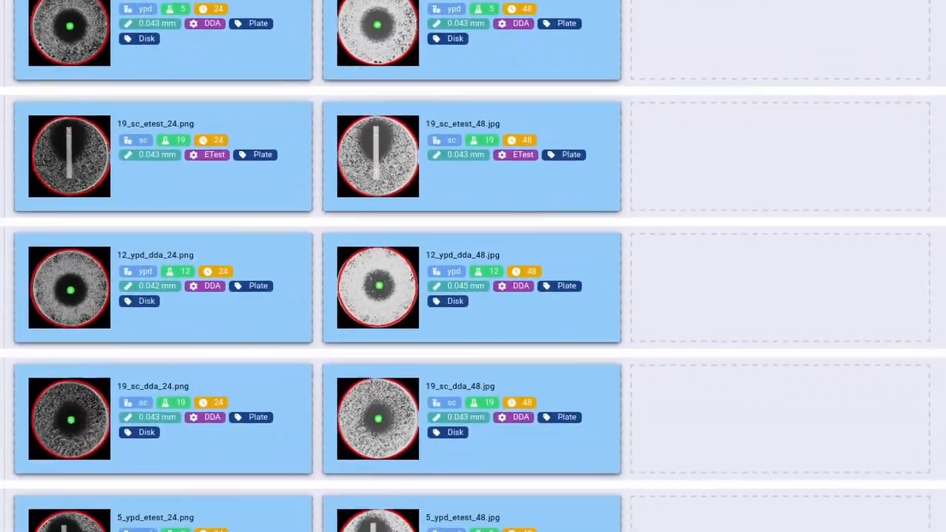
scroll(928, 506, down, 2)
scroll(929, 505, up, 5)
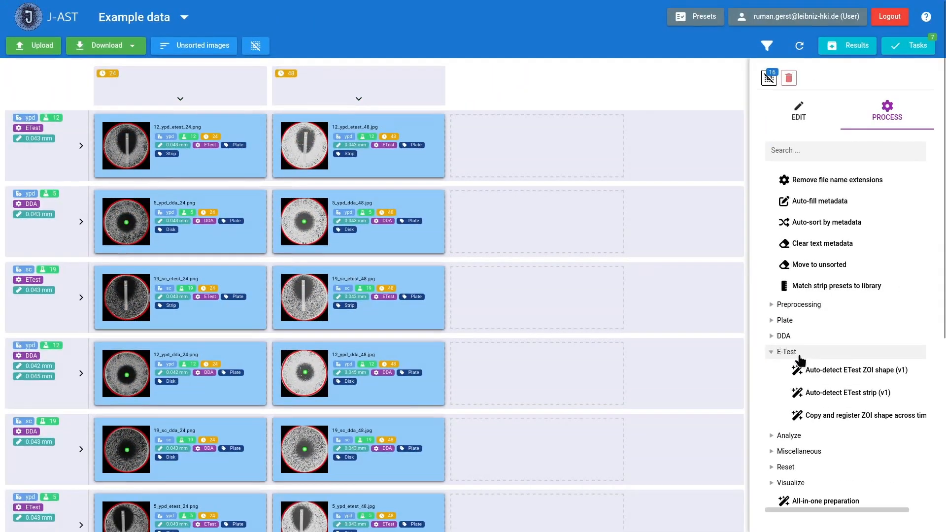
click(843, 394)
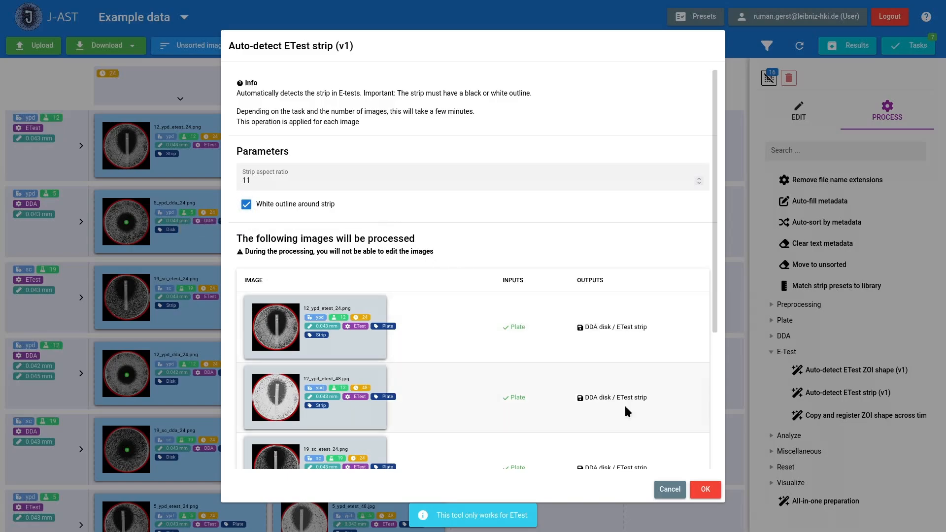
click(705, 489)
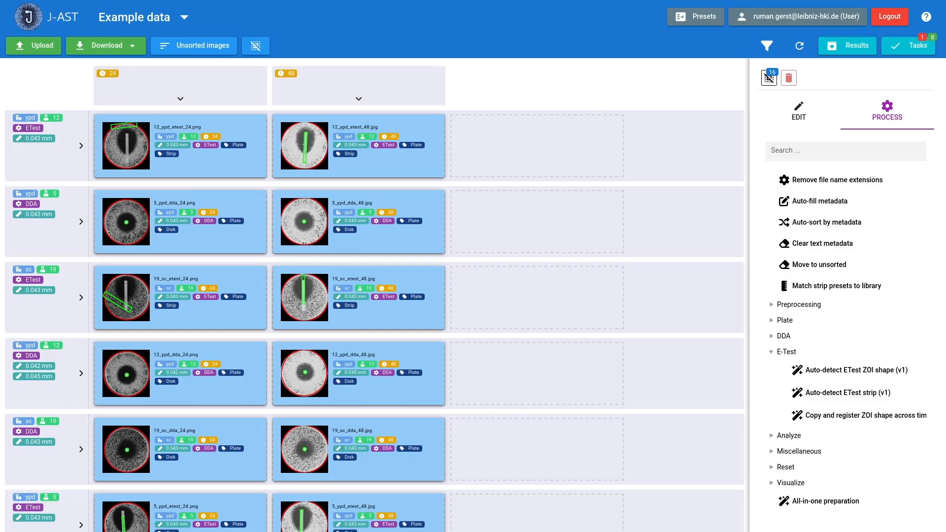
Open the Strip annotation of 12_ypd_etest_24.png for editing and clear the wrongly detected area.
click(191, 123)
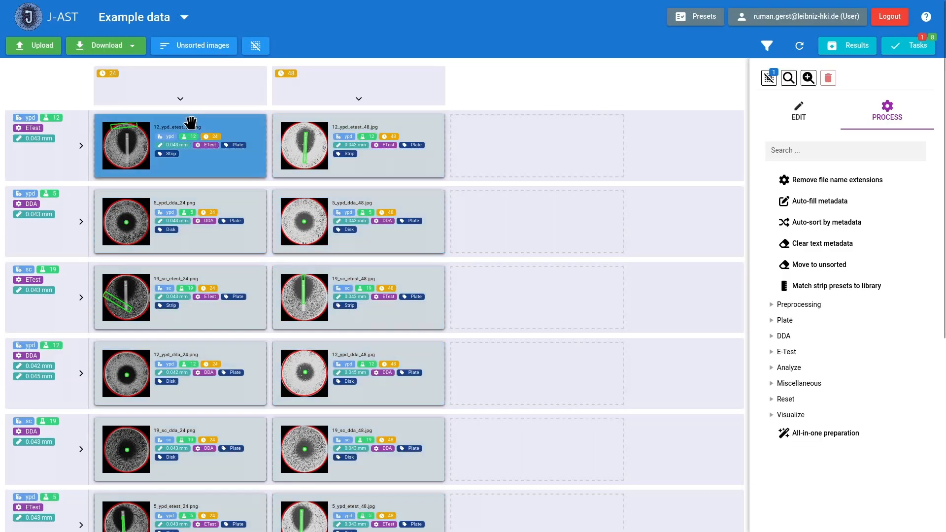
click(800, 118)
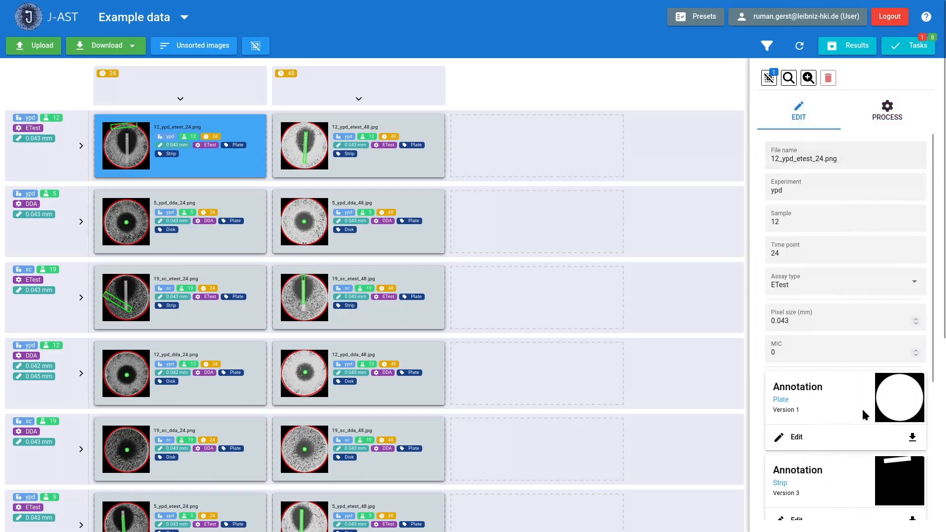
scroll(840, 448, down, 1)
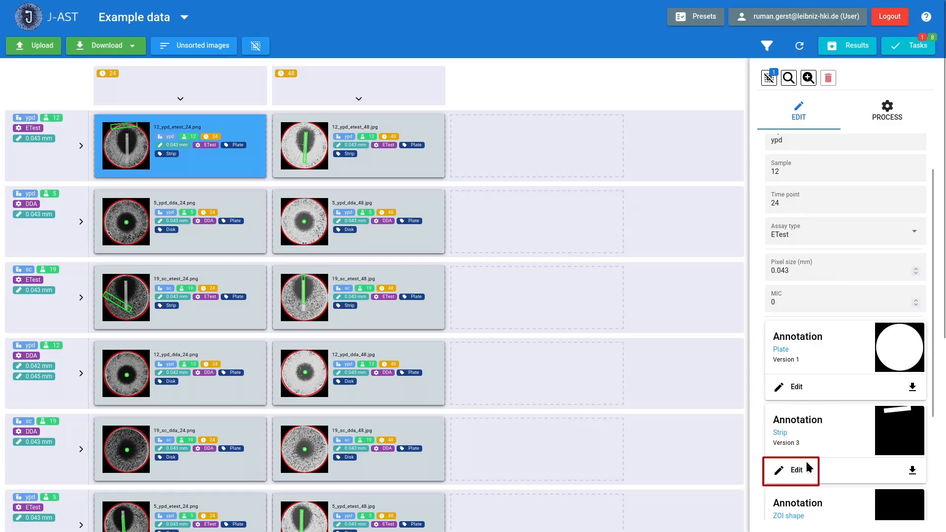
click(806, 467)
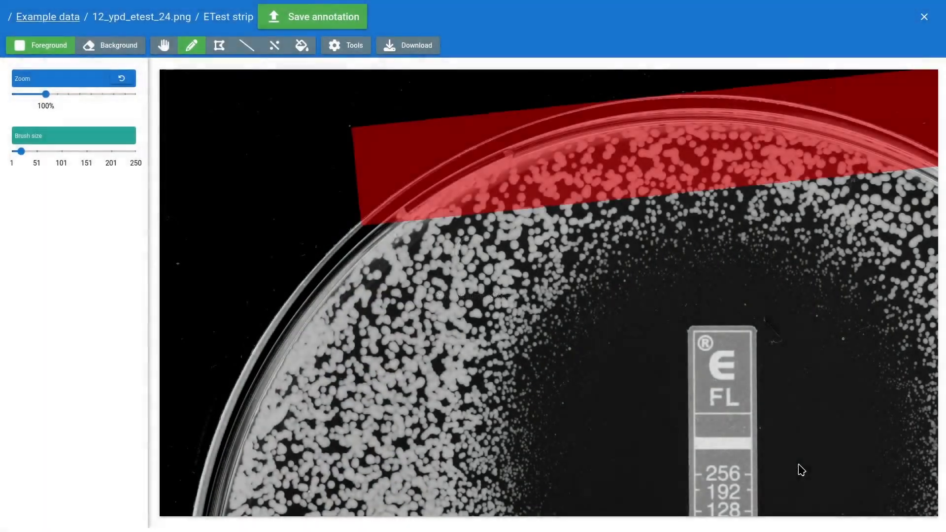
scroll(650, 346, down, 2)
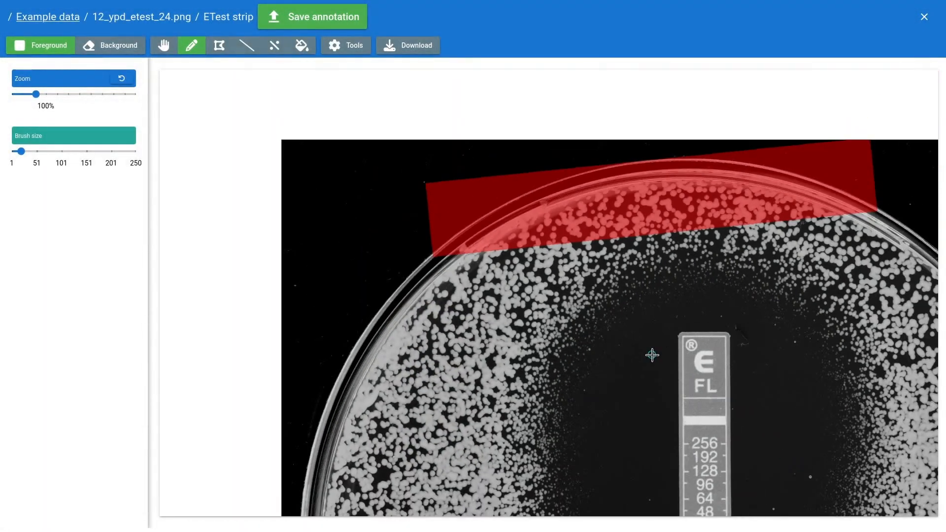
drag(714, 401, 568, 239)
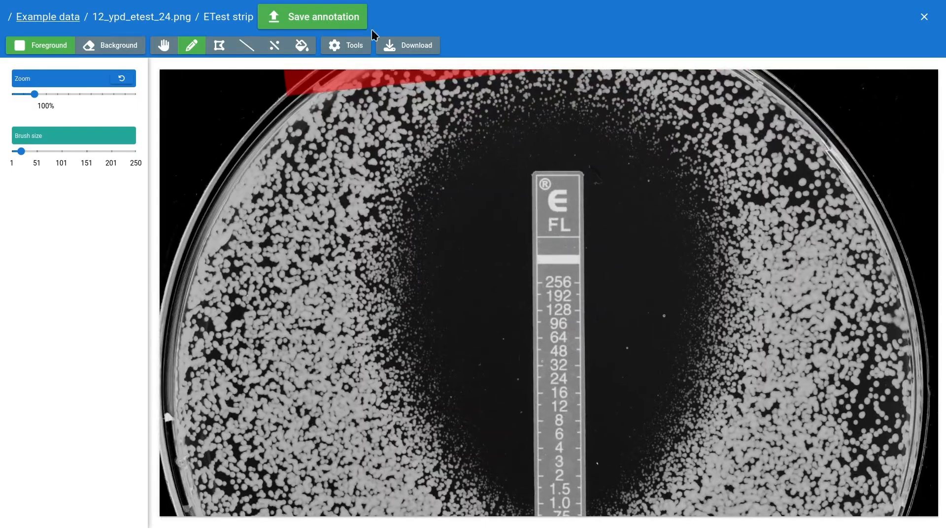
click(359, 49)
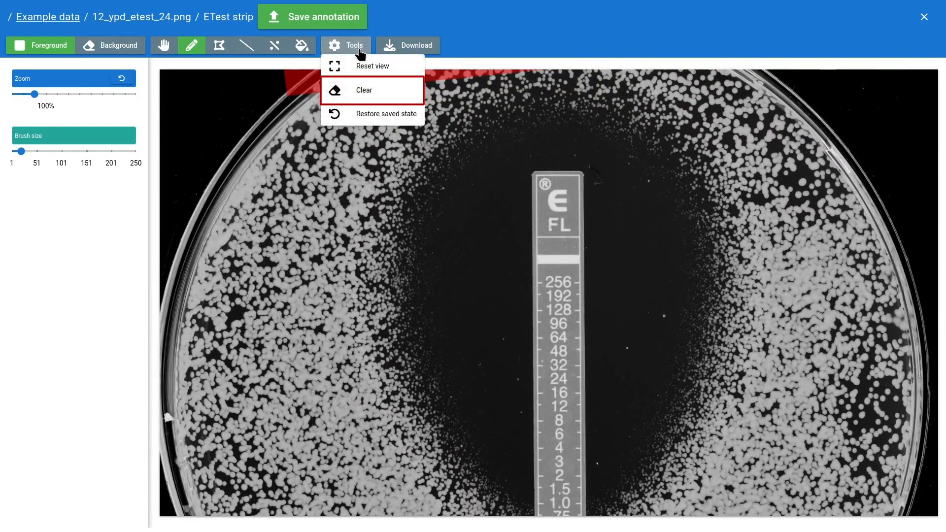
click(365, 93)
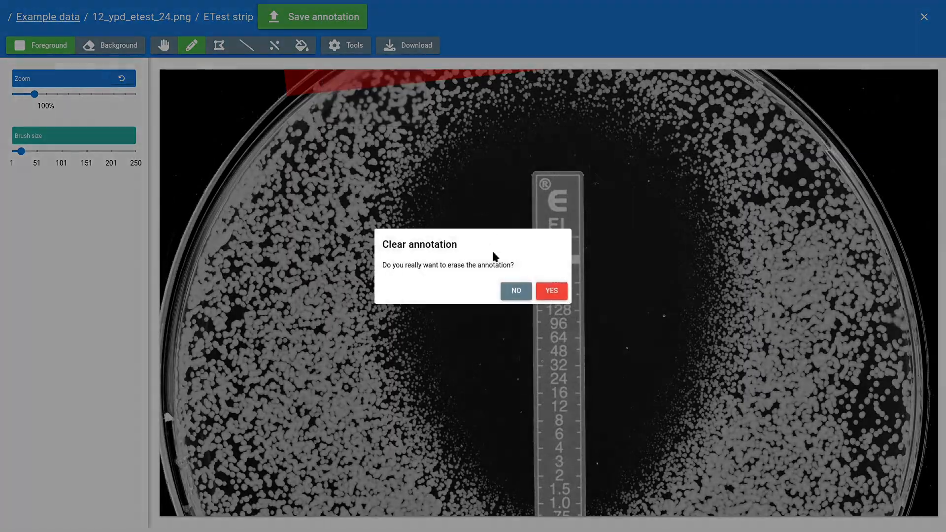
click(552, 291)
Outline the E-test strip with a filled four-corner foreground polygon and save the strip annotation.
scroll(534, 268, down, 5)
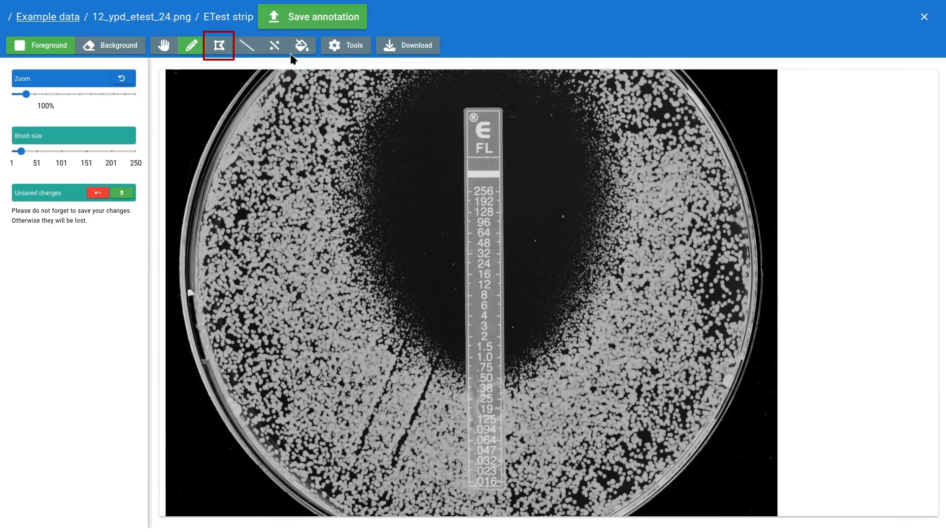
click(219, 46)
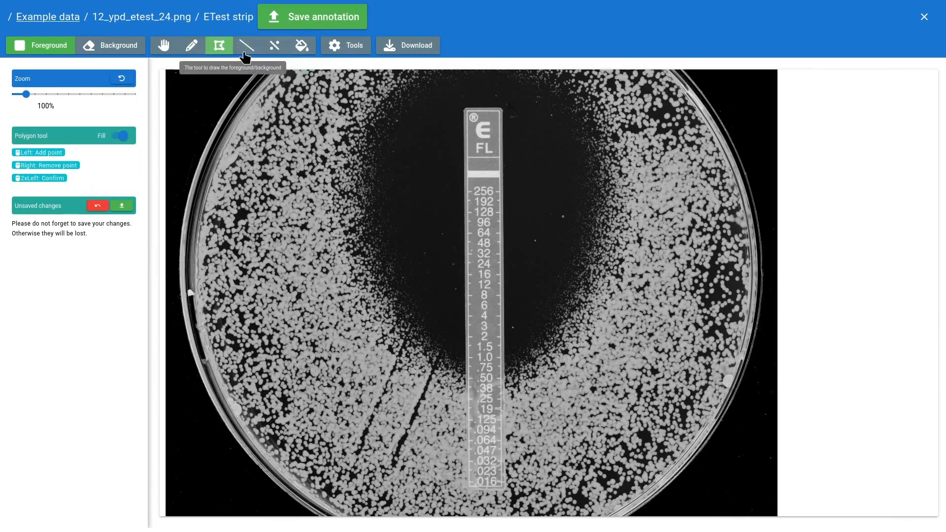
click(464, 108)
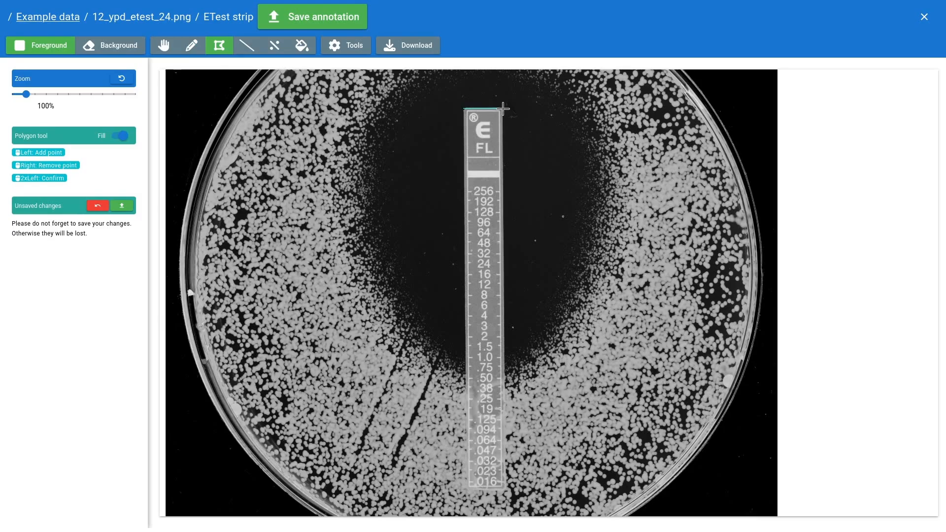
click(503, 109)
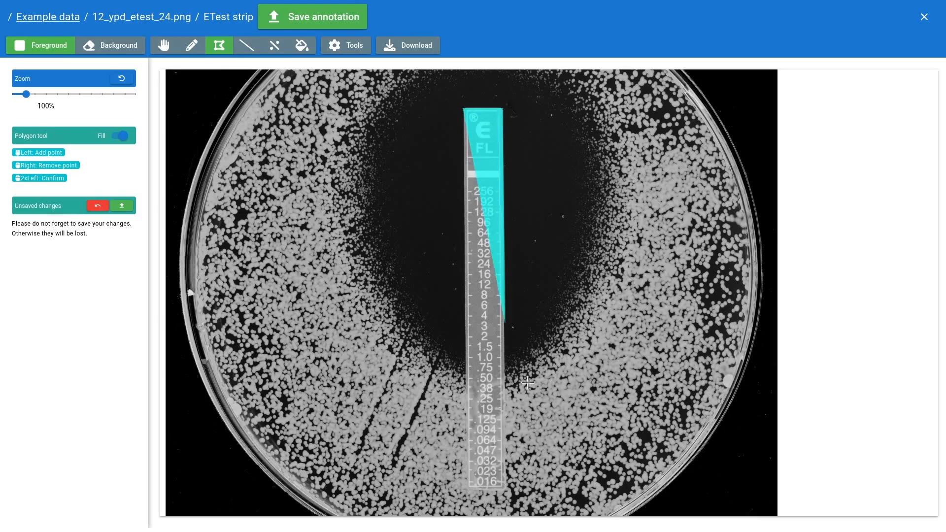
click(503, 489)
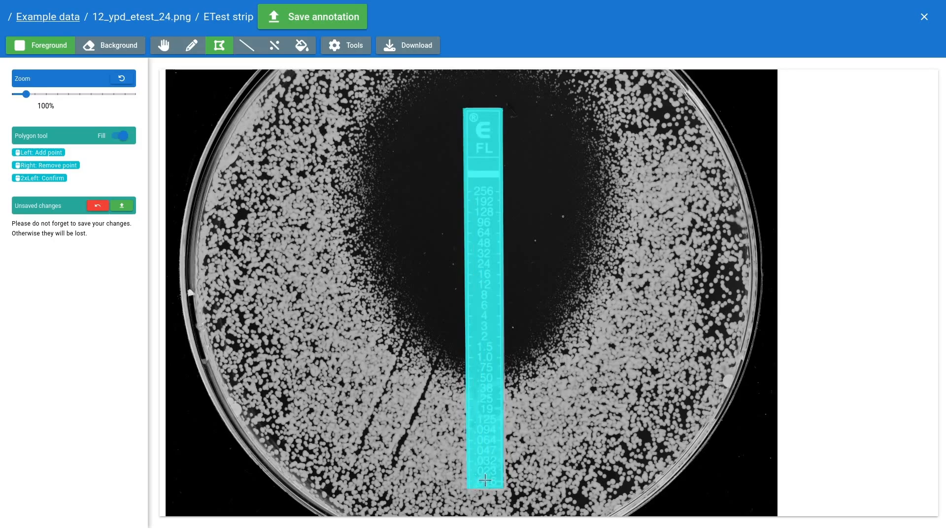
double_click(466, 489)
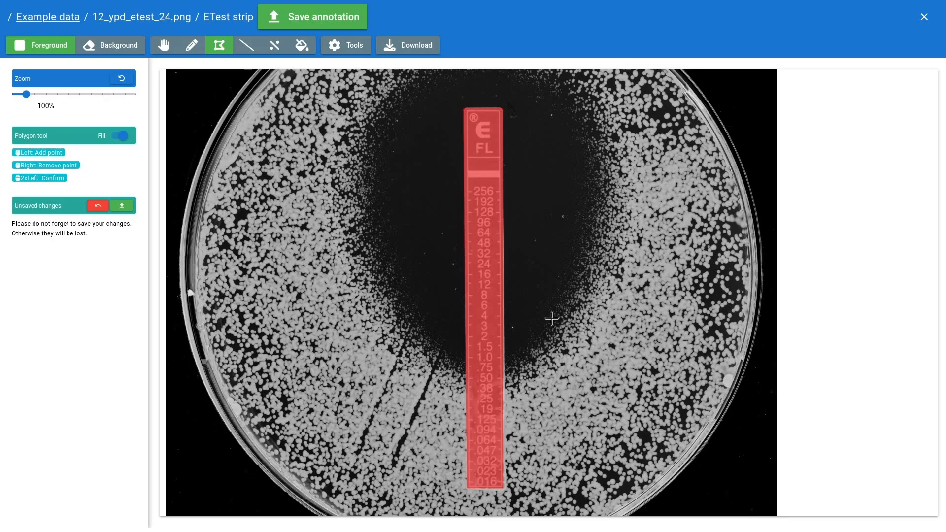
click(326, 23)
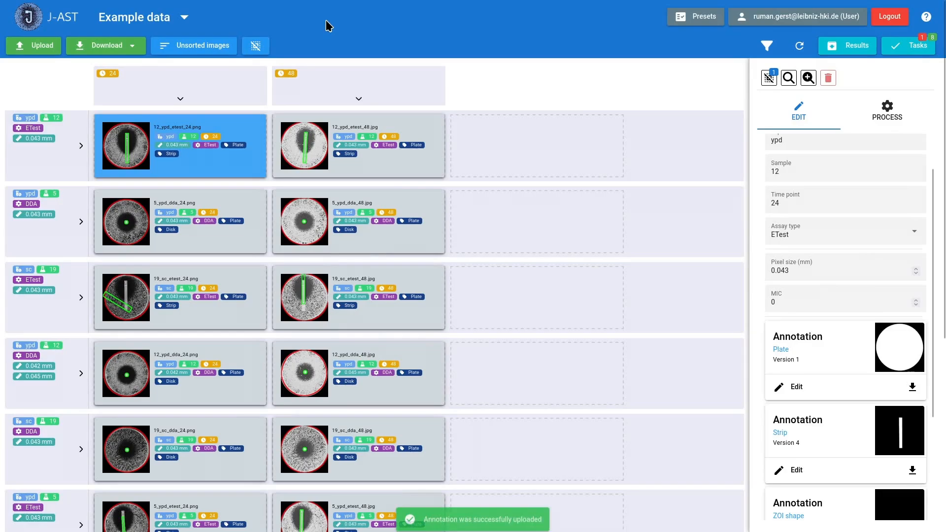
In the ZOI shape annotation of 12_ypd_etest_24.png, paint a closed ring along the inhibition zone's edge with brush size about 180, trimming its upper edge as background.
scroll(805, 439, down, 3)
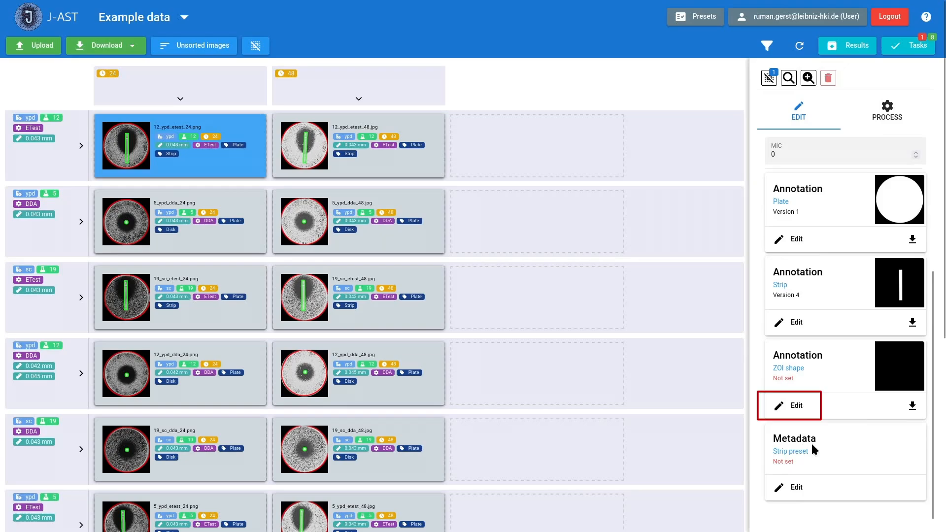
click(789, 408)
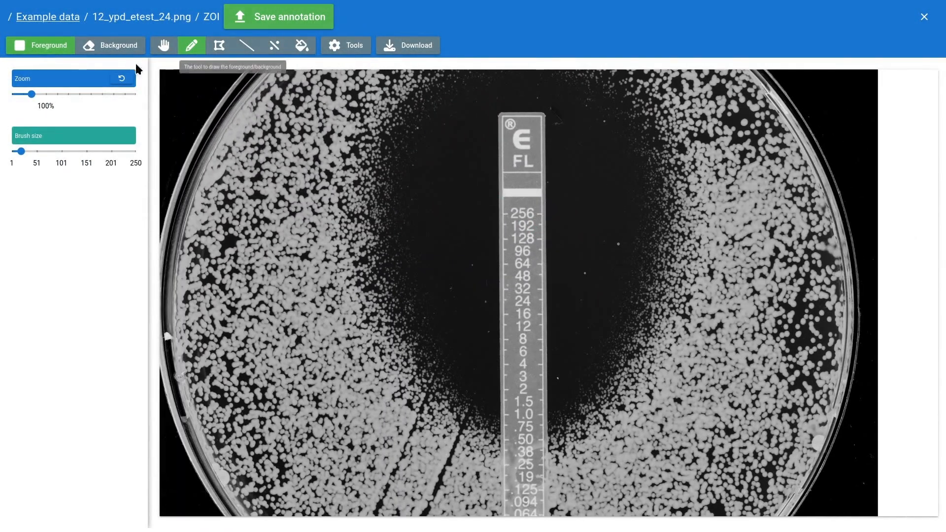
drag(23, 153, 105, 154)
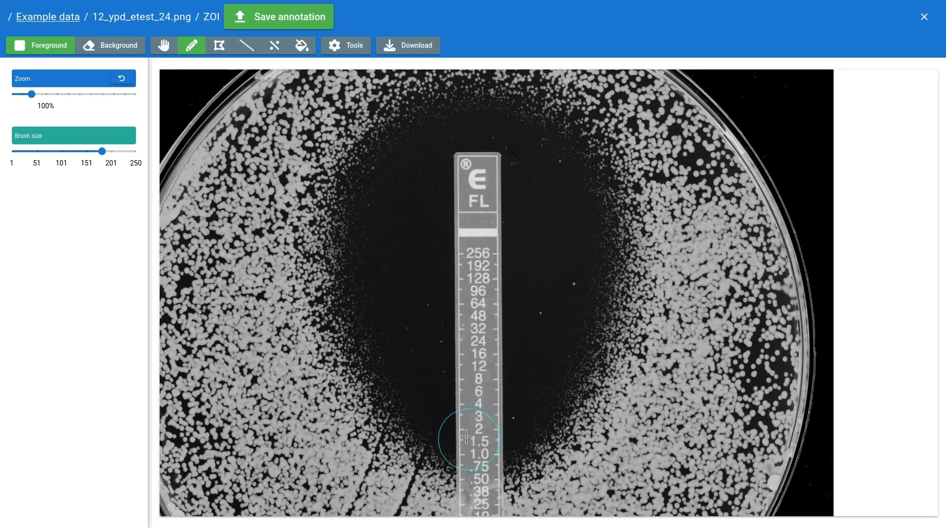
mouse_move(469, 438)
mouse_down()
mouse_move(422, 401)
mouse_move(370, 292)
mouse_move(362, 227)
mouse_move(383, 161)
mouse_move(582, 197)
mouse_move(495, 439)
mouse_up()
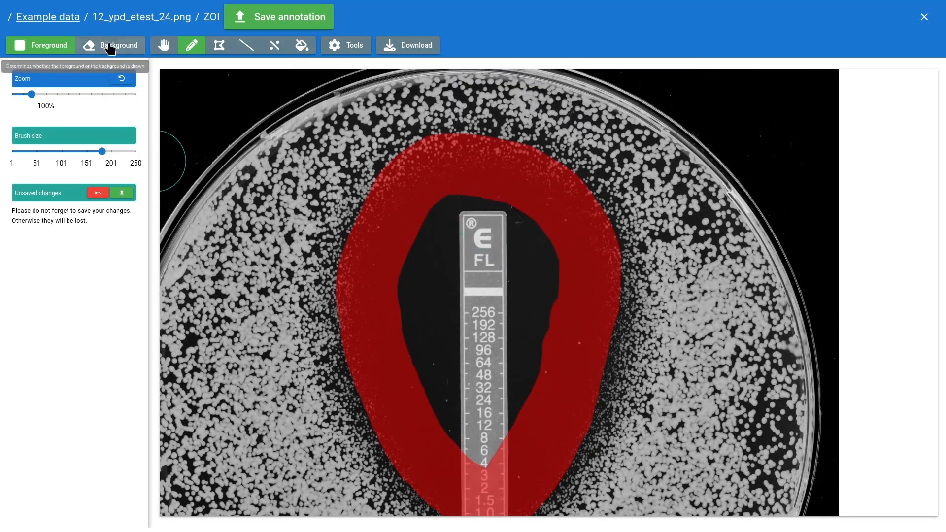
click(110, 44)
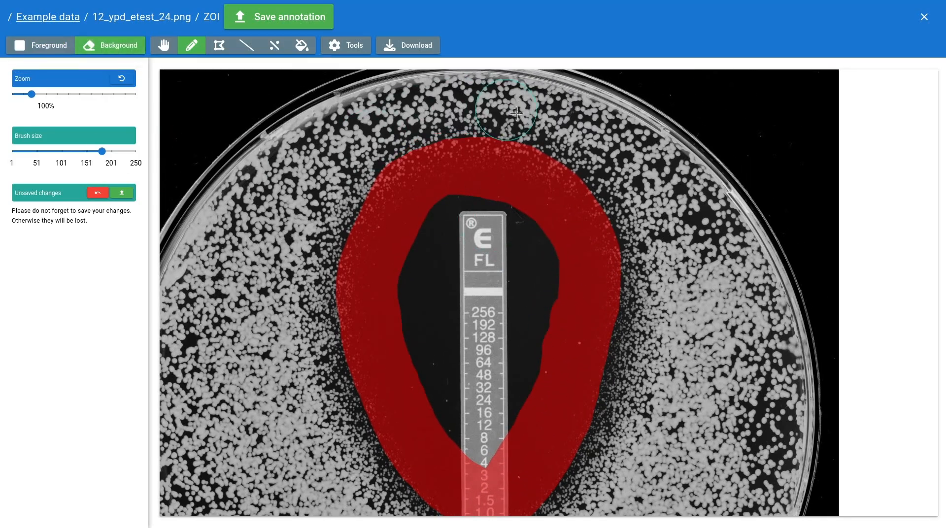
drag(660, 397, 581, 296)
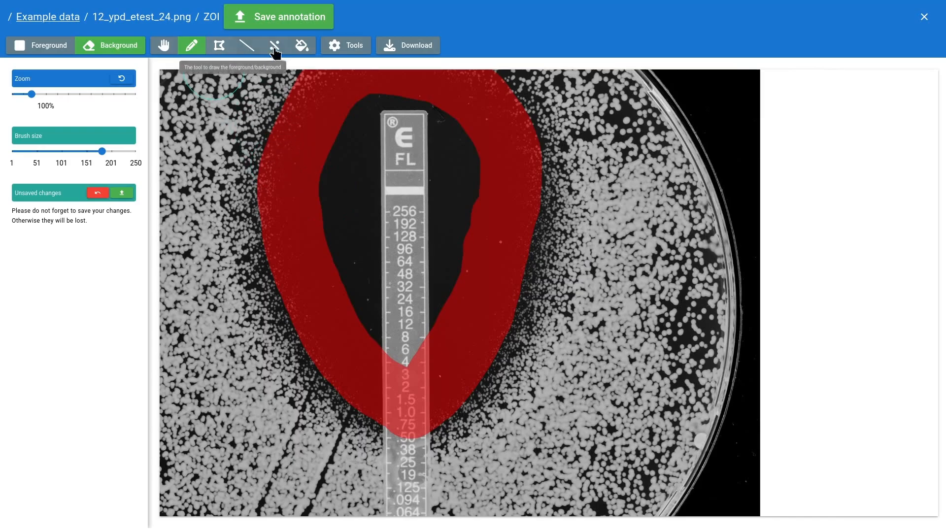
Fill the area enclosed by the painted ring as foreground.
click(301, 47)
click(59, 46)
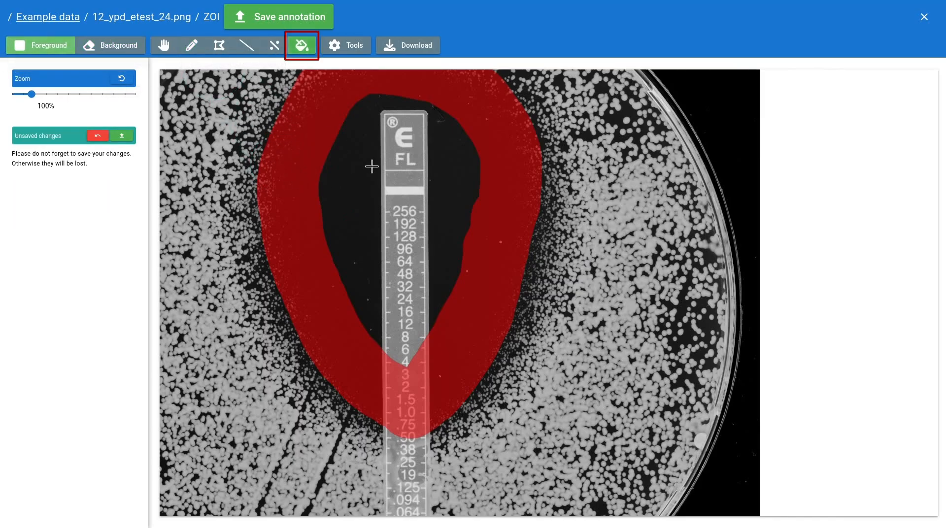
click(374, 171)
scroll(433, 306, down, 2)
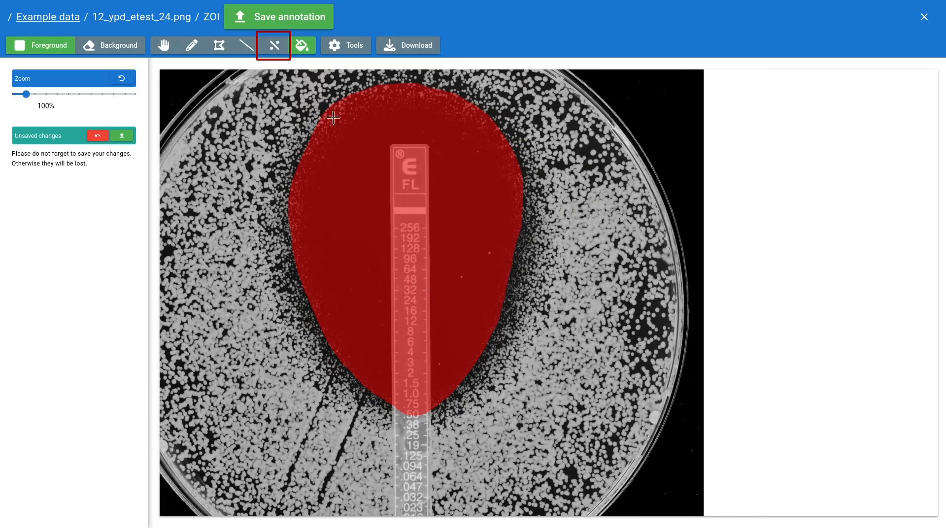
Make the zone shape symmetric about the strip's long axis using the Max mode, and save the ZOI annotation.
click(274, 45)
scroll(445, 326, down, 2)
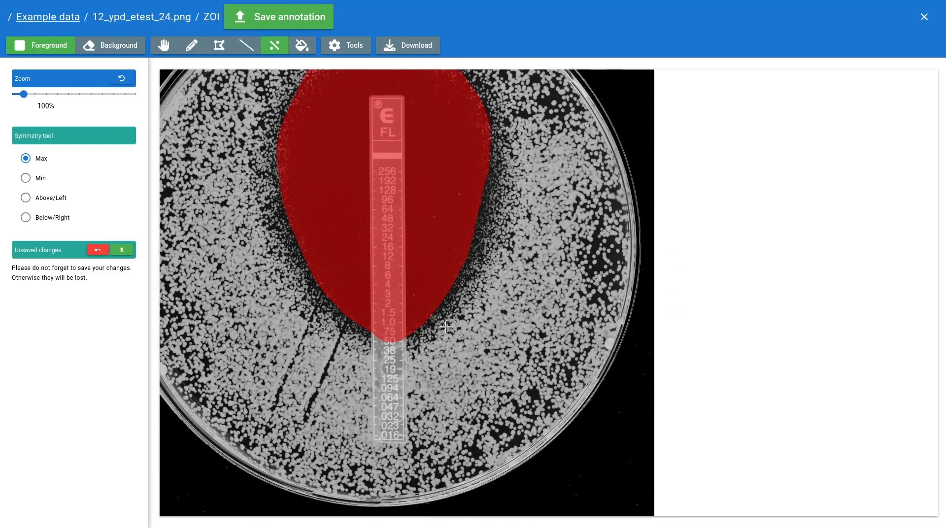
drag(446, 326, 445, 356)
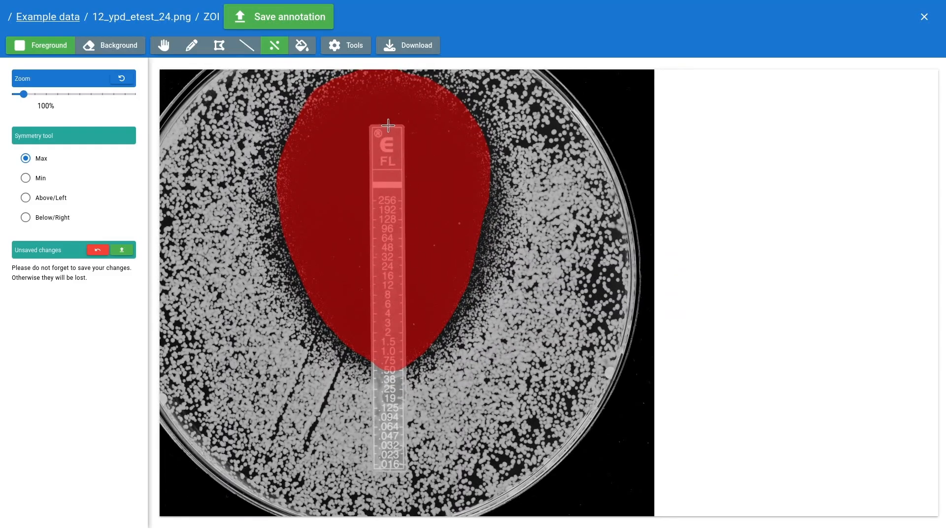
drag(402, 307, 390, 475)
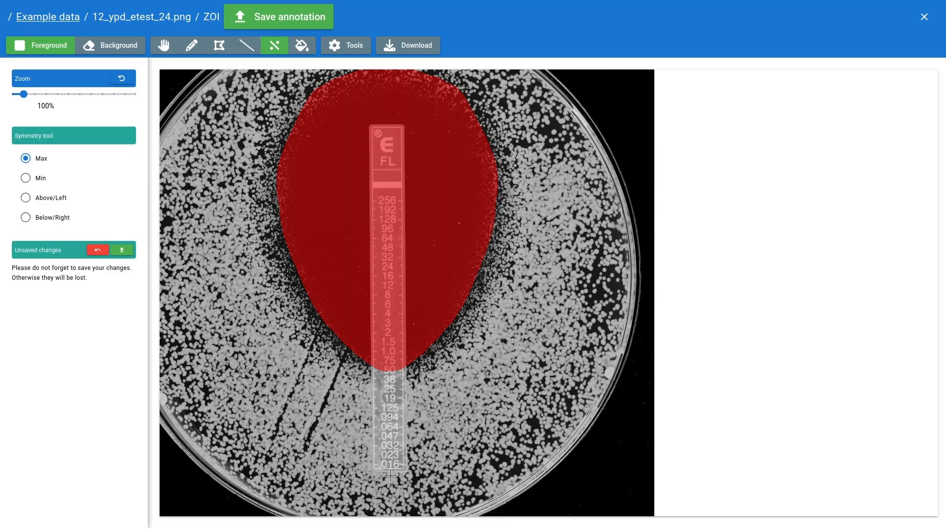
click(279, 11)
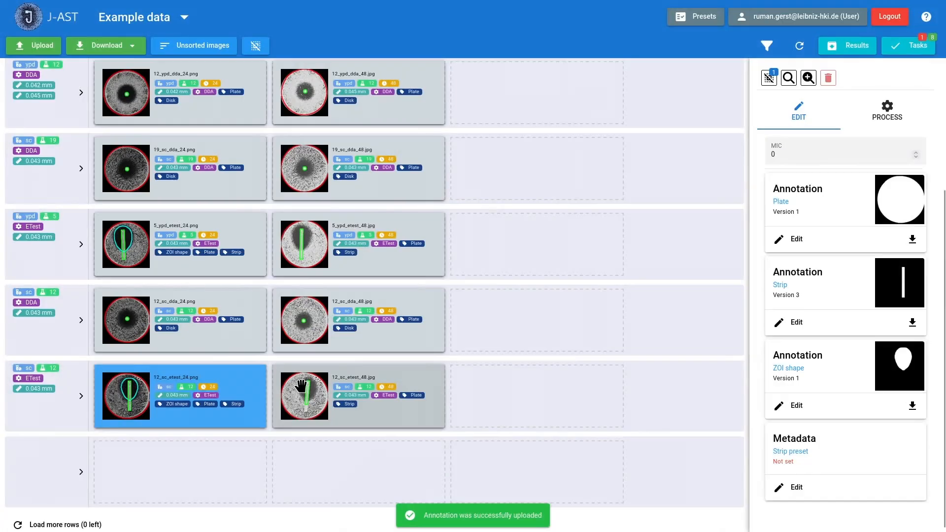
Add all remaining E-test images at time points 24 and 48 to the selection, leaving out the DDA images.
ctrl+click(300, 385)
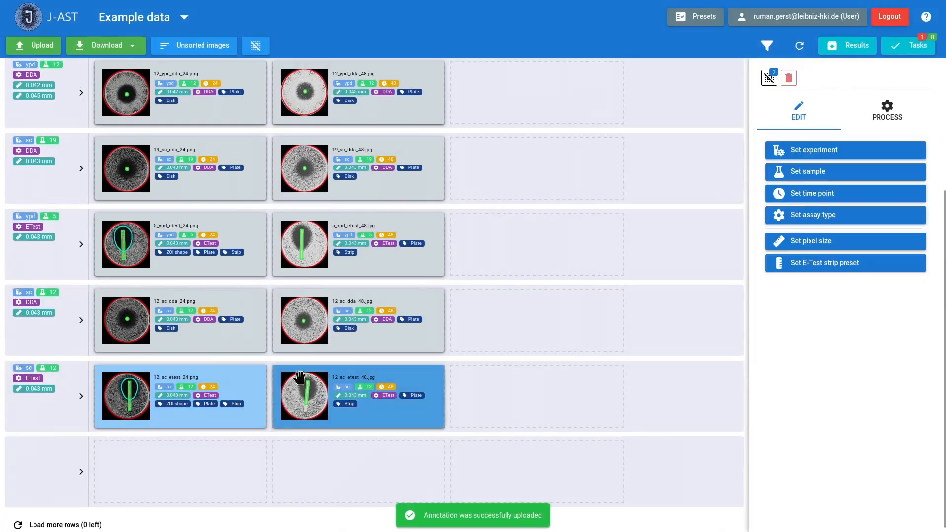
ctrl+click(206, 246)
ctrl+click(376, 246)
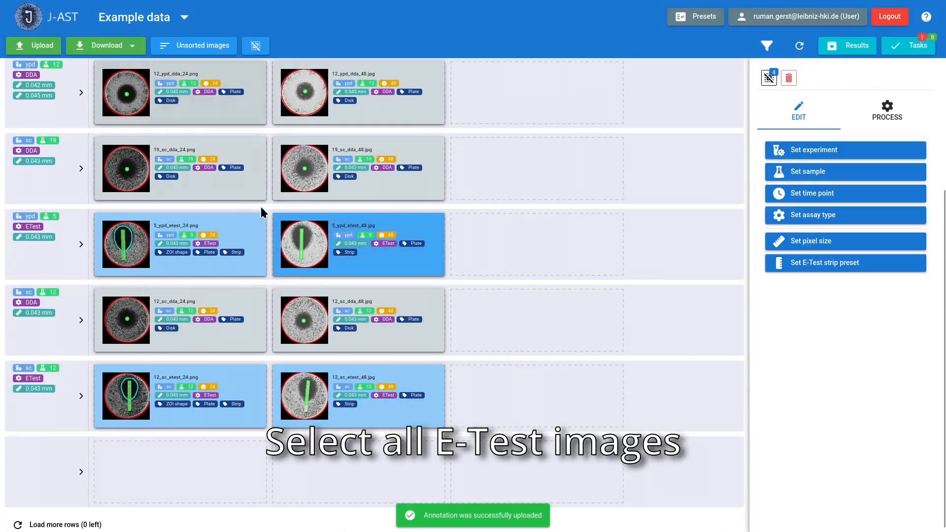
scroll(260, 205, up, 3)
ctrl+click(190, 194)
ctrl+click(335, 194)
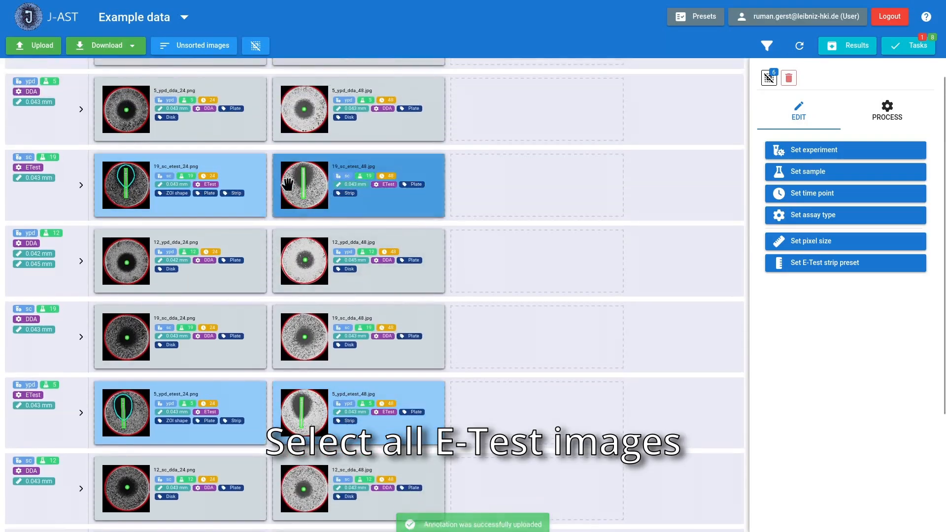
scroll(245, 228, up, 2)
ctrl+click(248, 169)
ctrl+click(344, 170)
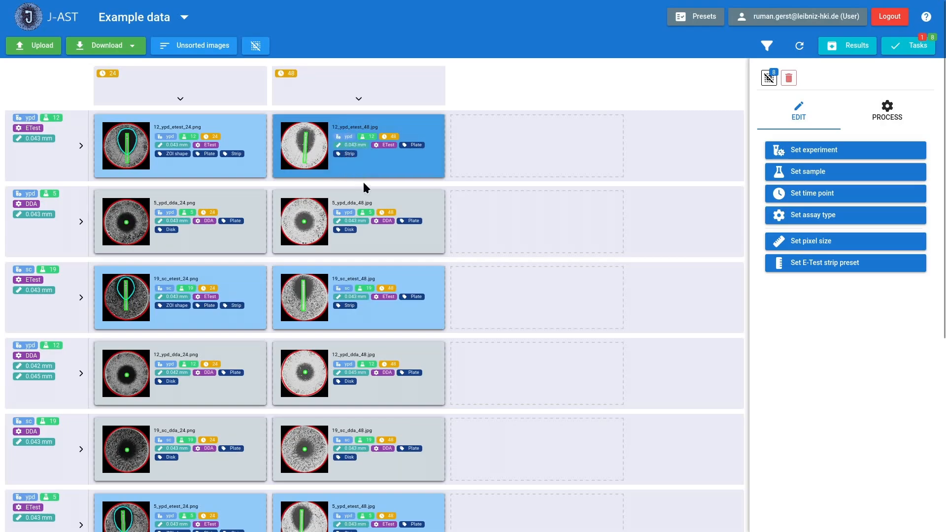
Copy and register the first available ZOI shape across the timeline for all selected E-test images.
click(863, 109)
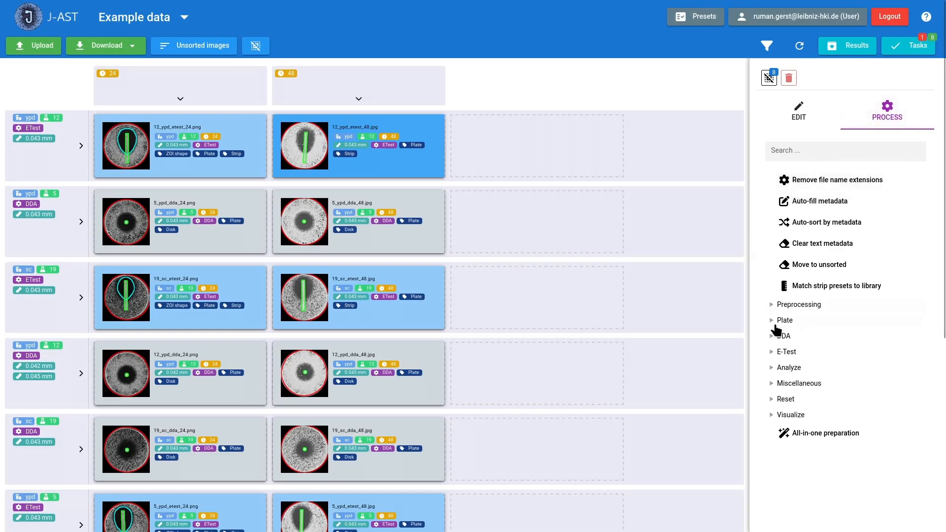
click(779, 351)
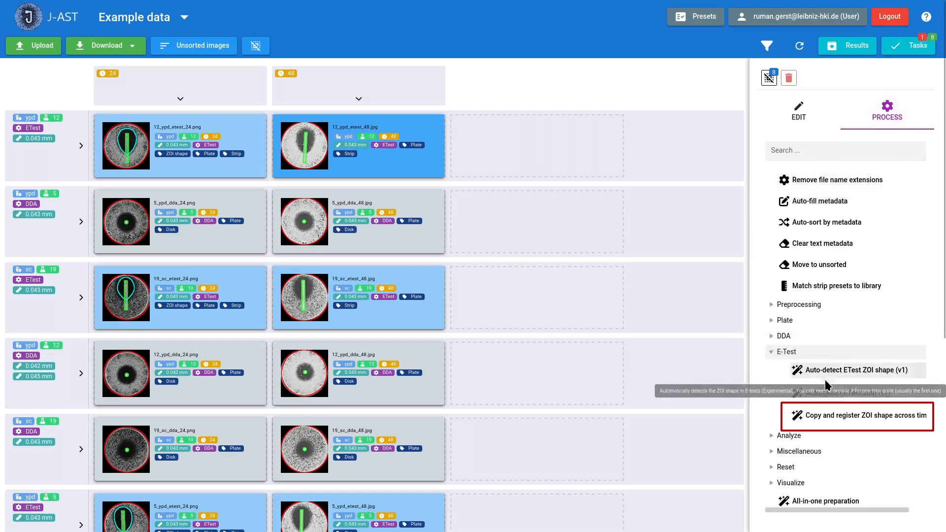
click(849, 417)
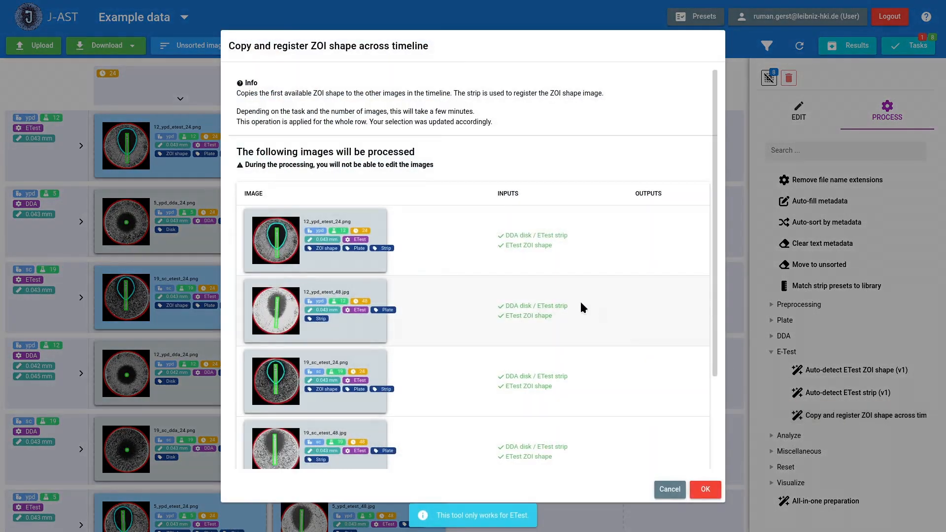
scroll(583, 307, down, 1)
scroll(583, 307, down, 3)
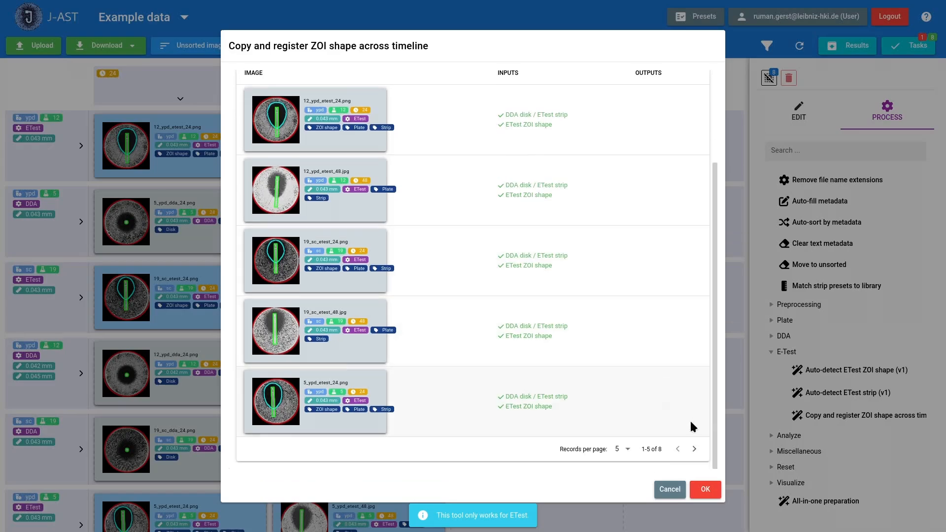
click(705, 489)
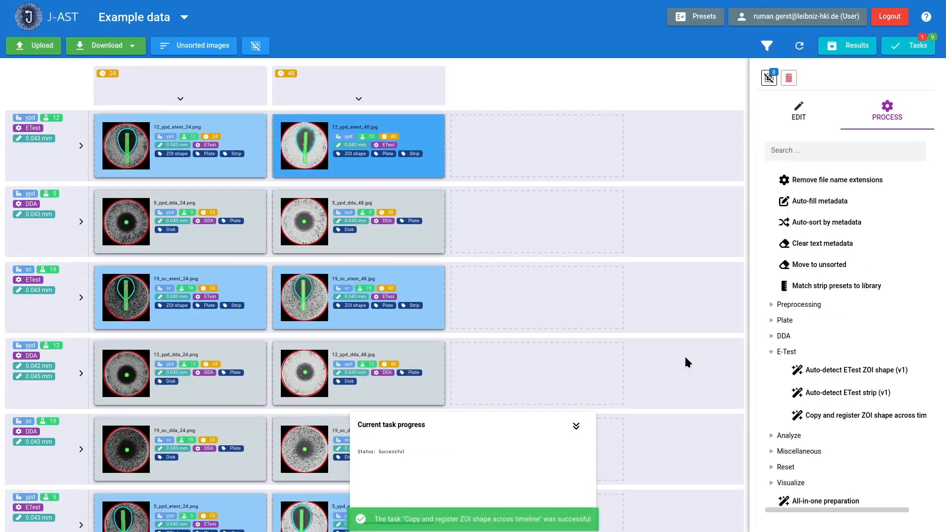
scroll(552, 252, down, 5)
scroll(544, 254, up, 5)
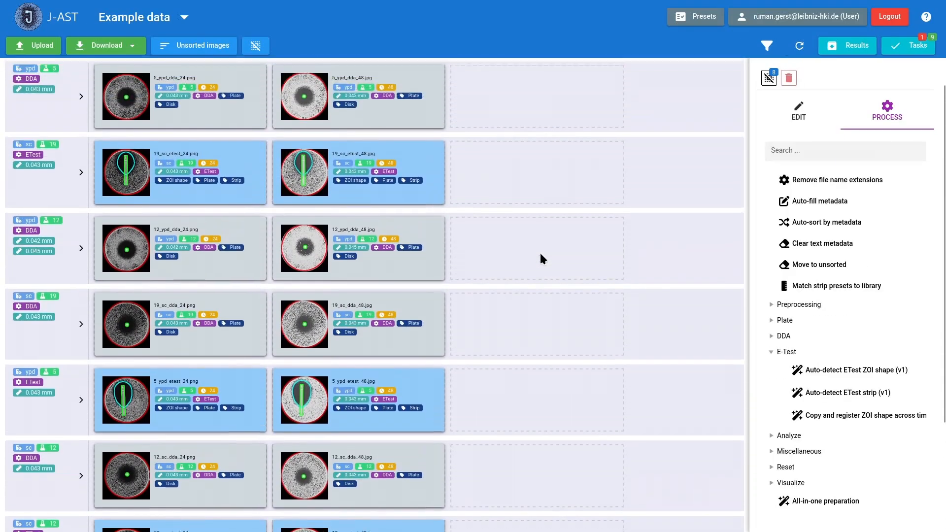
scroll(540, 254, up, 1)
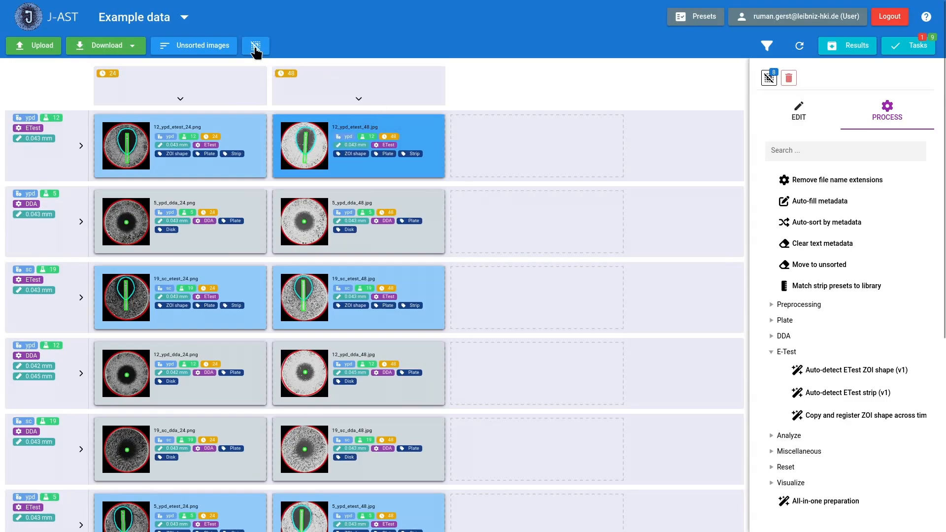
Select all images in the project and run the timeline-only DiskImageR-style analysis (RAD/FoG/ZOI) with its default parameters.
click(256, 46)
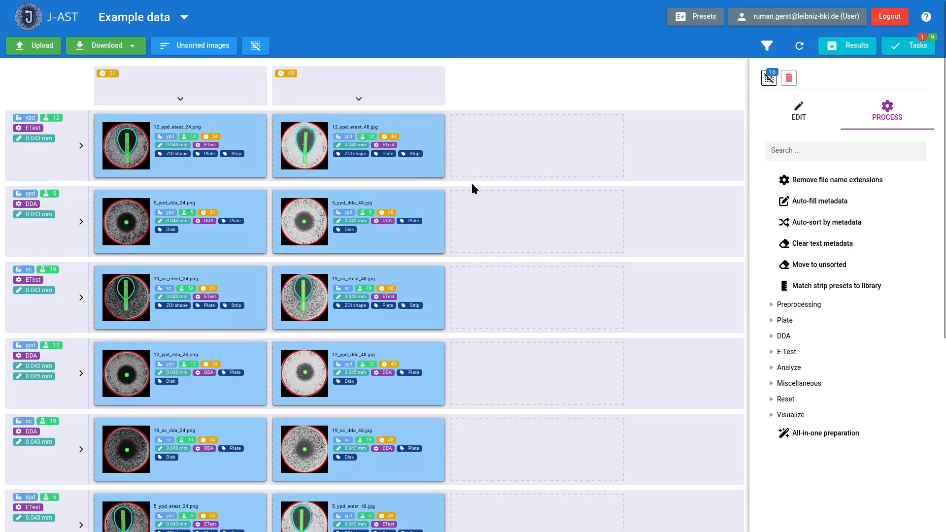
click(780, 367)
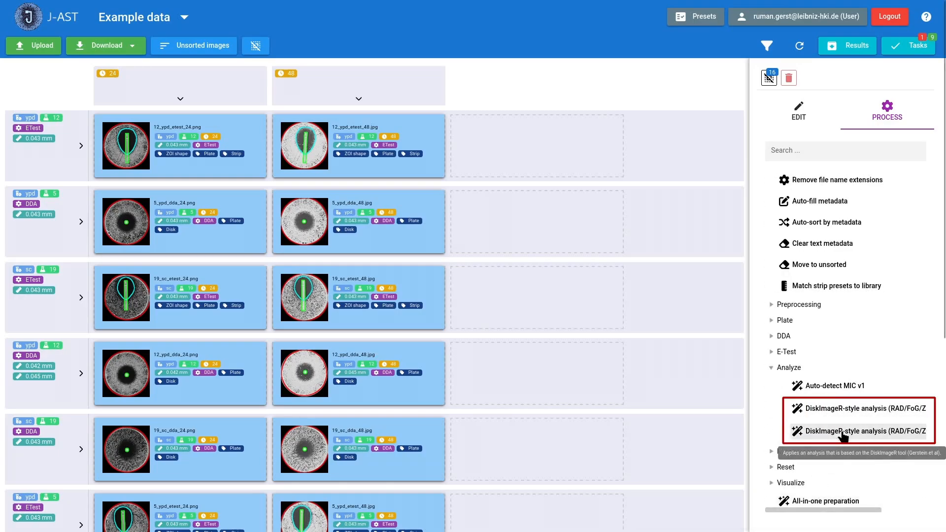
click(843, 433)
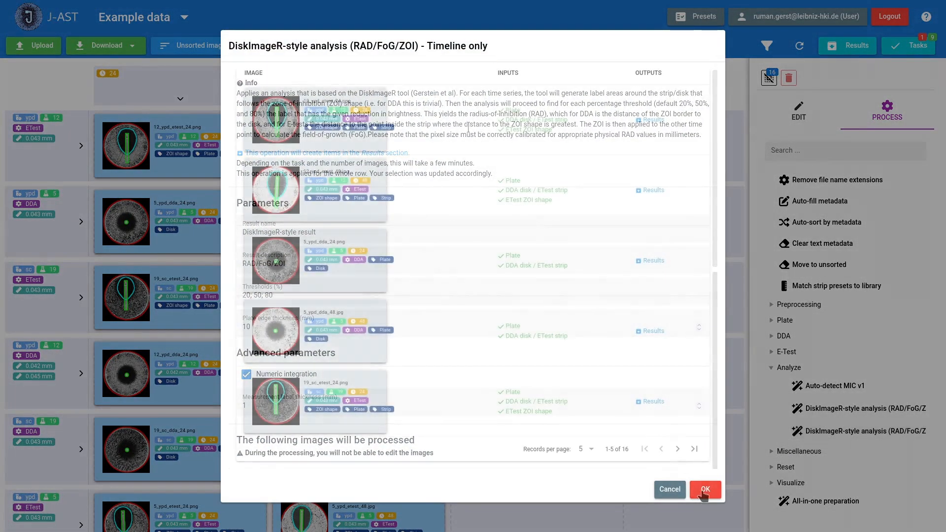
click(705, 488)
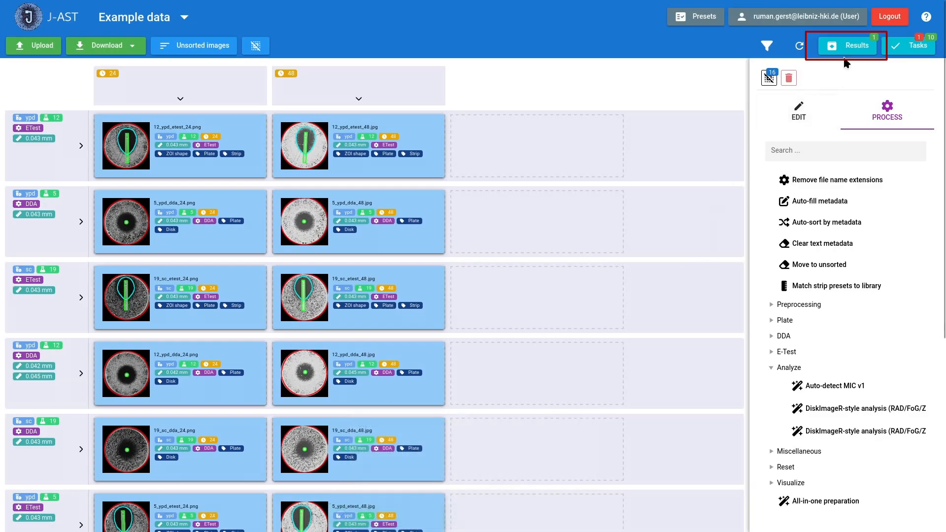
Open the DiskImageR-style result, examine the measurements in statistics_aio.csv, and close the table.
click(852, 49)
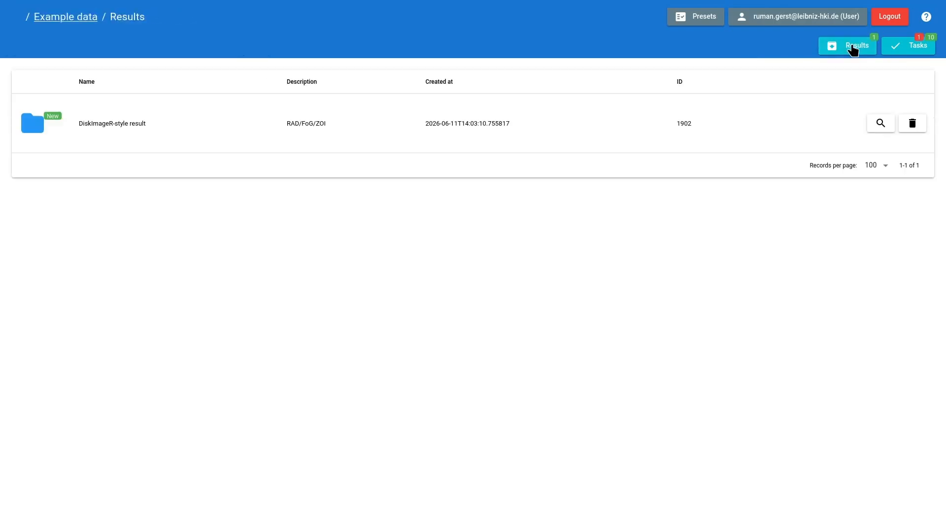
click(192, 124)
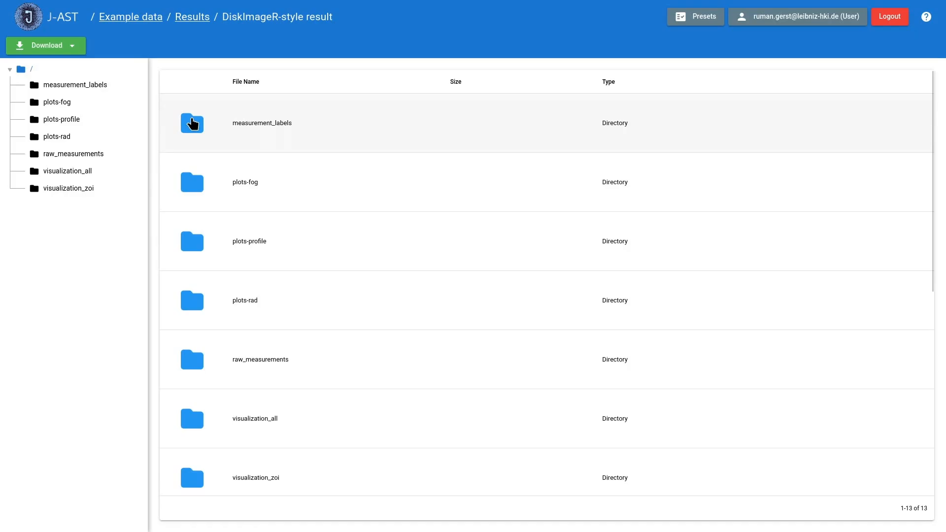
scroll(381, 314, down, 3)
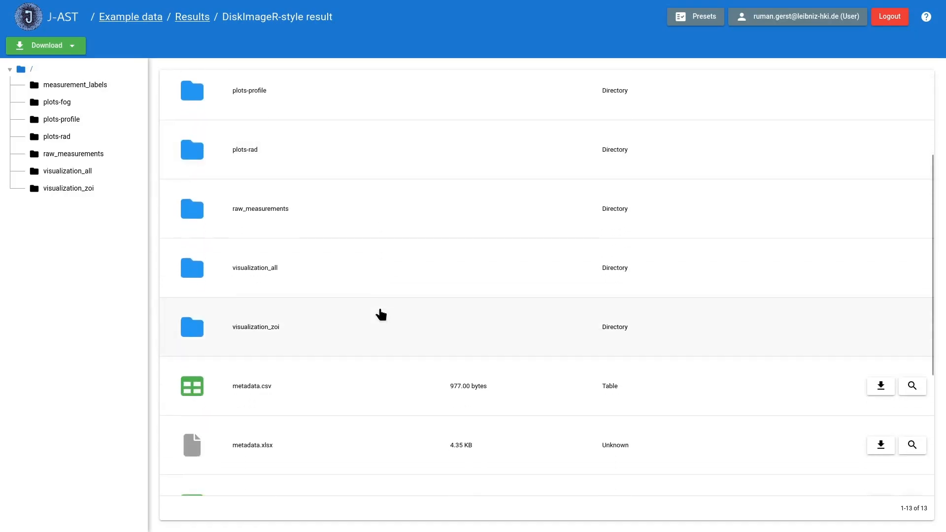
scroll(381, 314, down, 4)
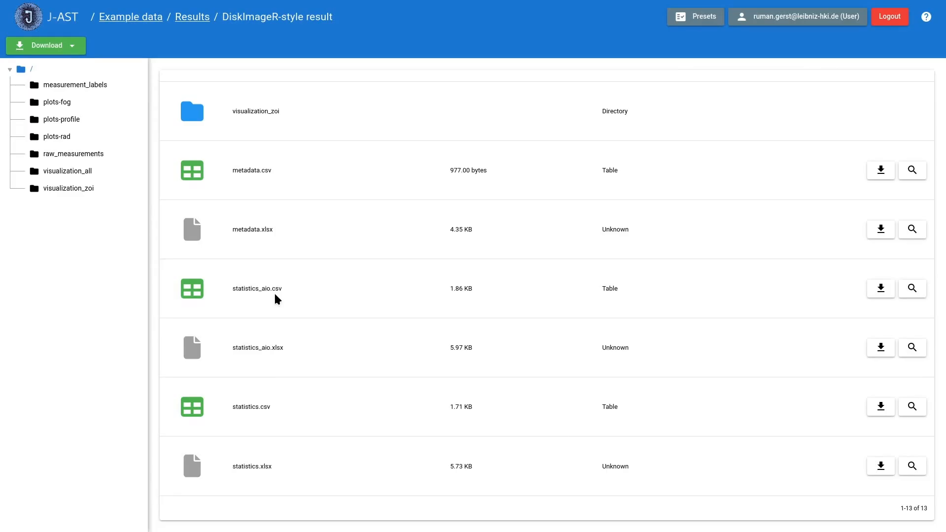
click(274, 291)
scroll(566, 240, down, 3)
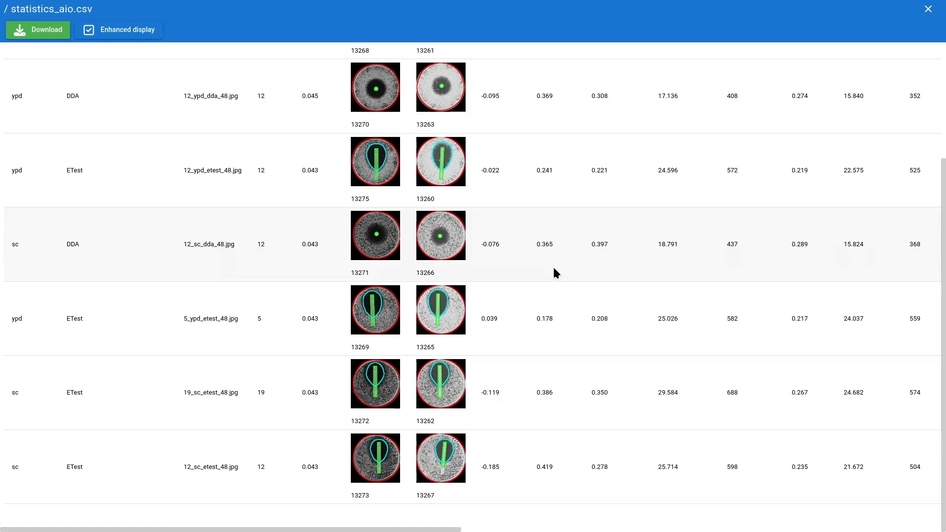
scroll(608, 321, up, 3)
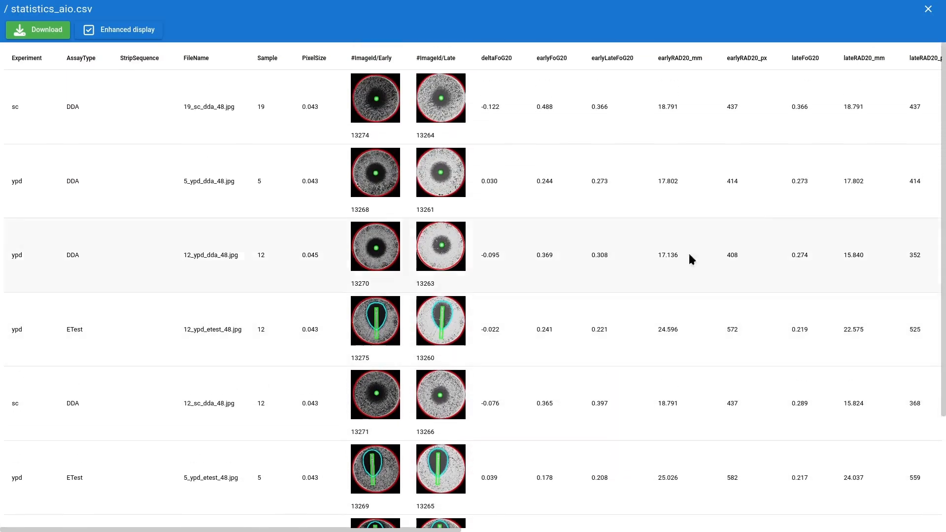
click(927, 9)
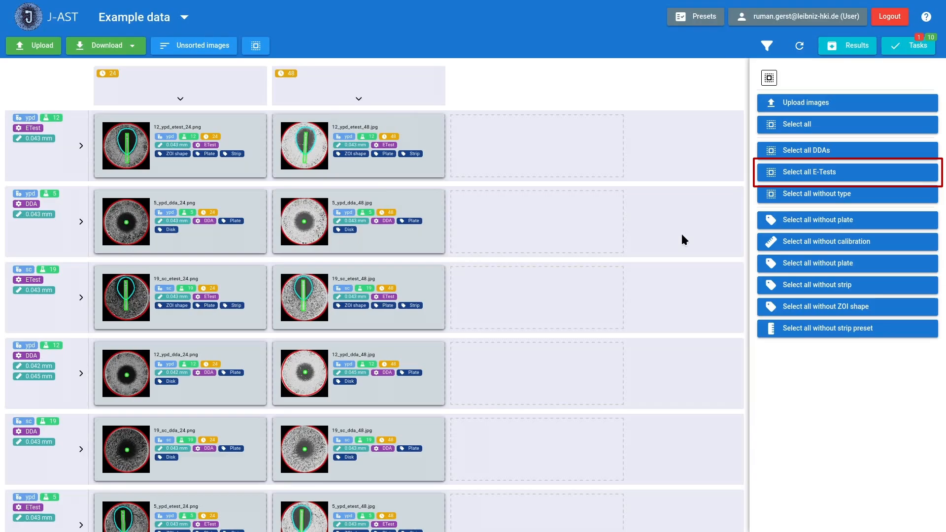
Select all E-test images in the project and assign them the strip preset E 256-0.016.
click(805, 174)
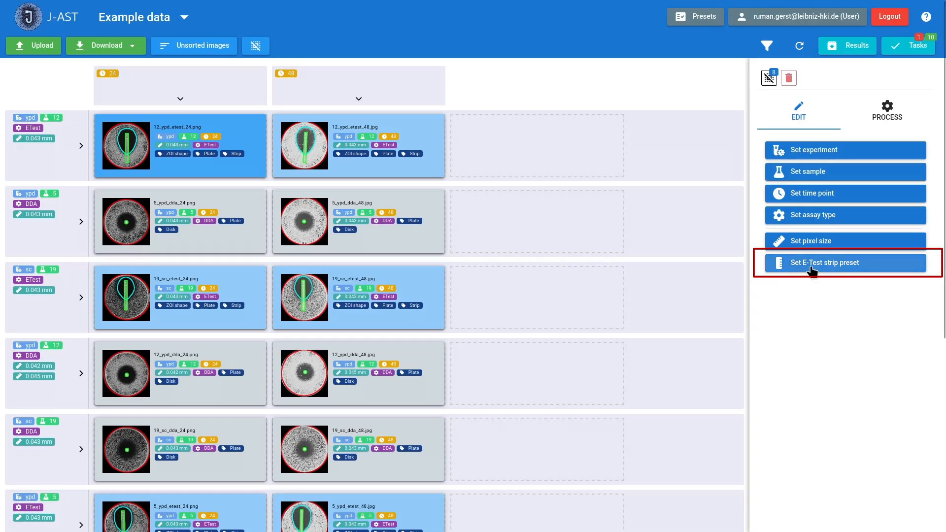
click(843, 266)
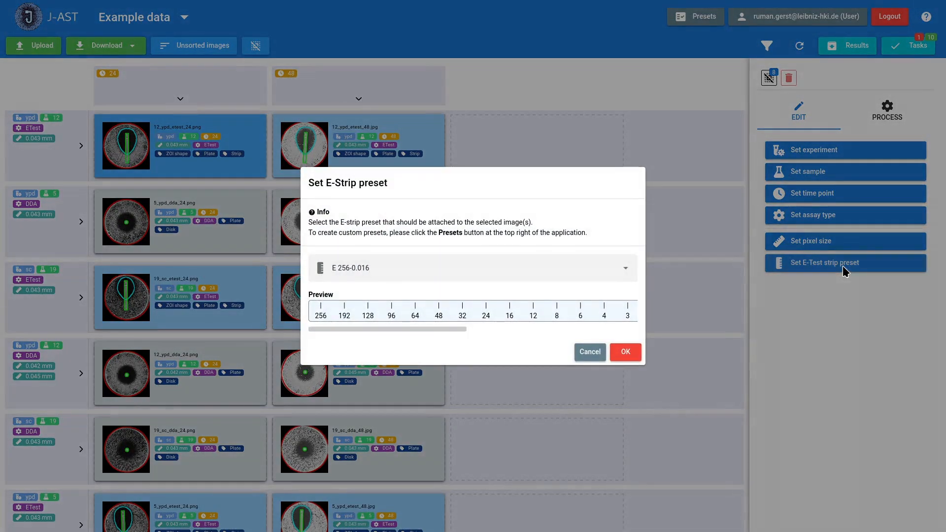
click(487, 276)
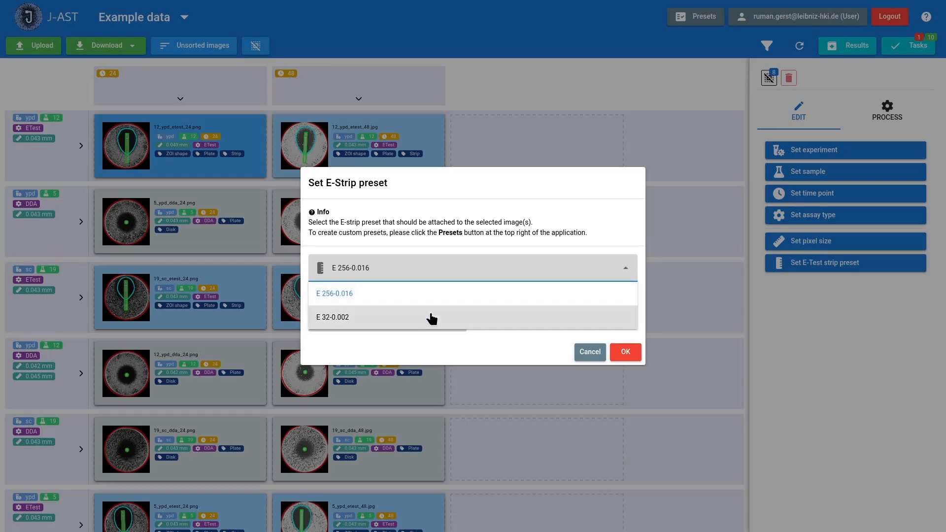
click(431, 295)
click(624, 351)
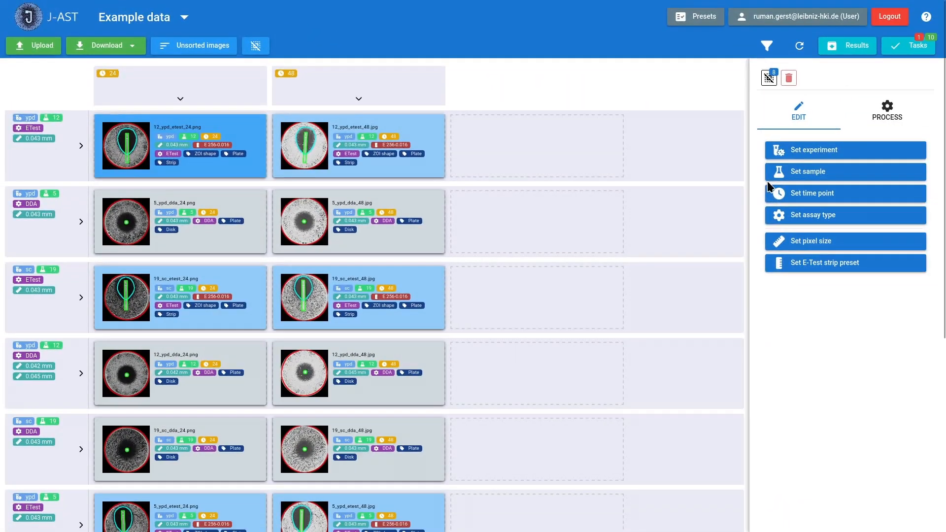
Run Auto-detect MIC v1 on the selected E-test images with the default parameters.
click(870, 123)
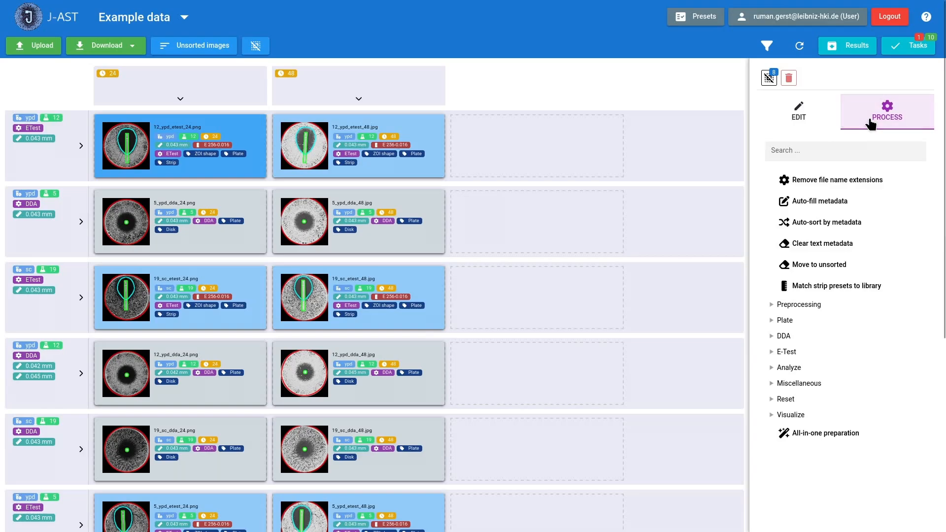
click(794, 368)
click(814, 385)
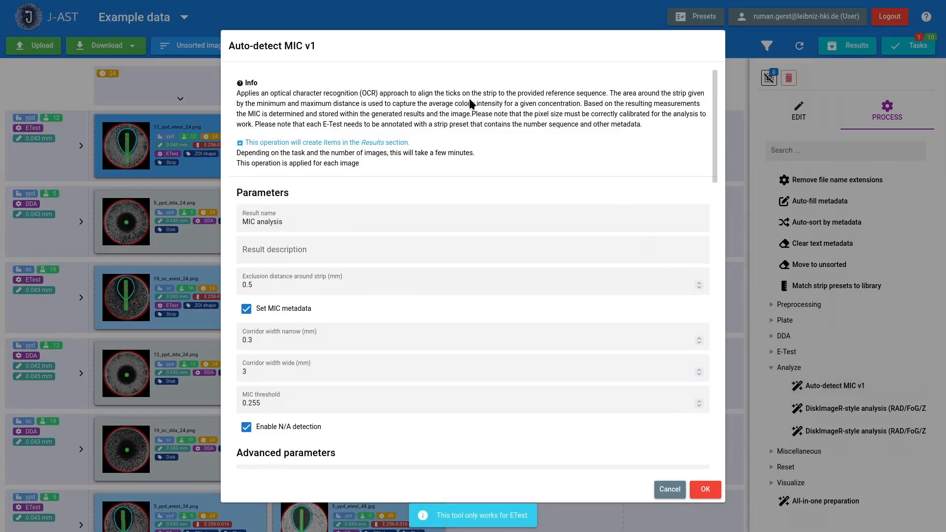
scroll(472, 101, down, 15)
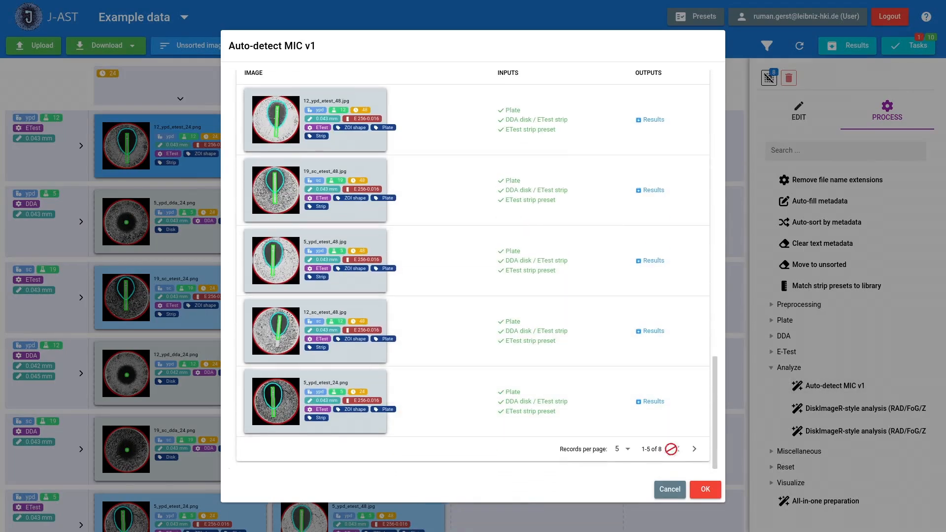
click(705, 489)
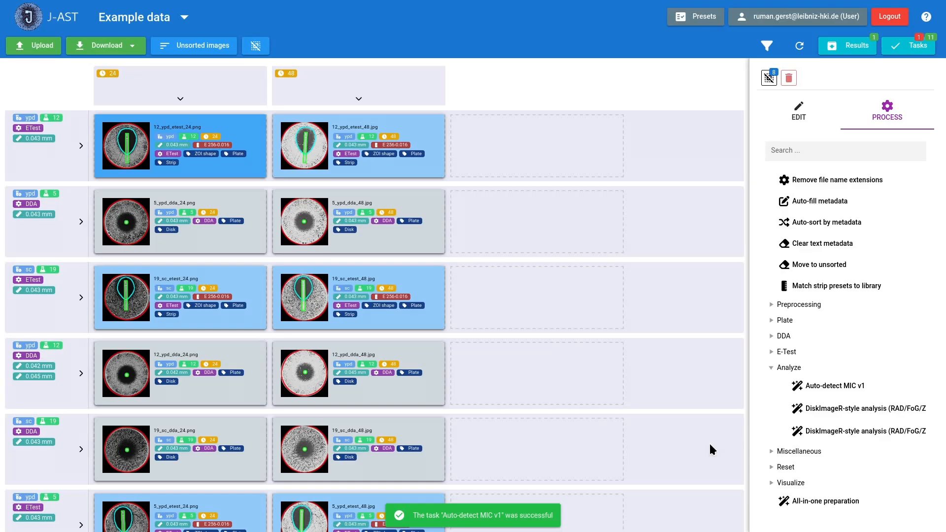
Open the MIC analysis result and view the table mic_results.csv.
click(840, 51)
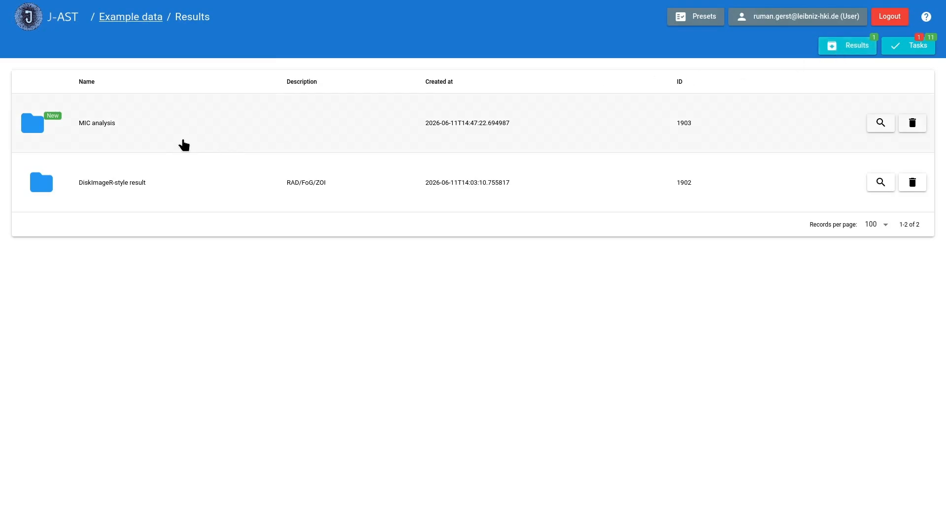
click(184, 145)
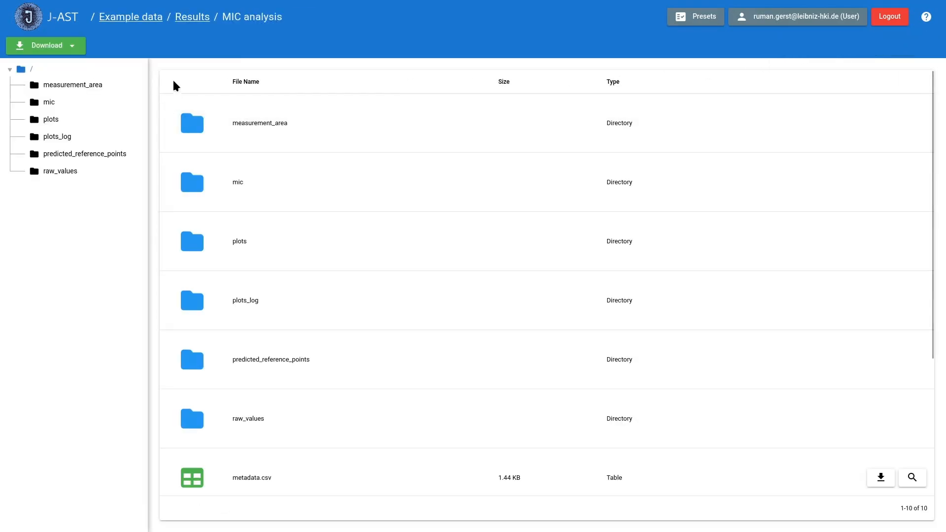
scroll(329, 281, down, 4)
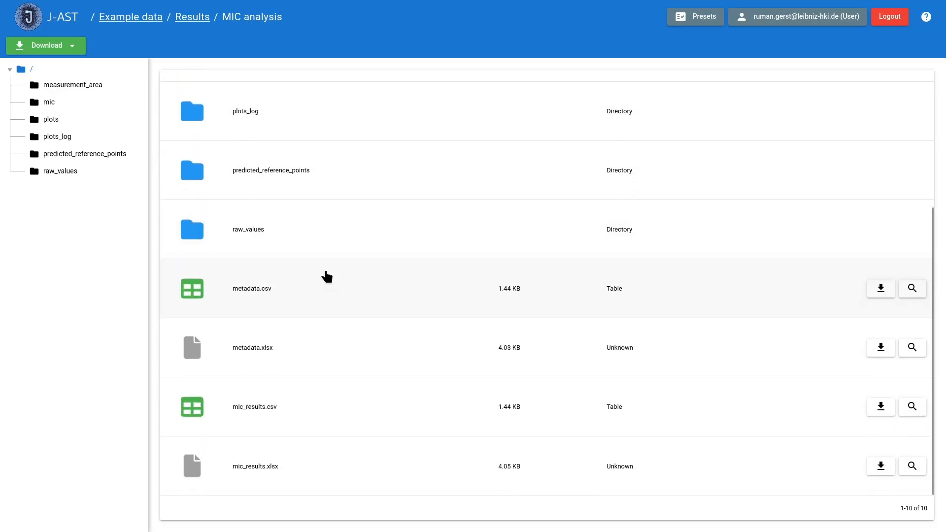
click(299, 424)
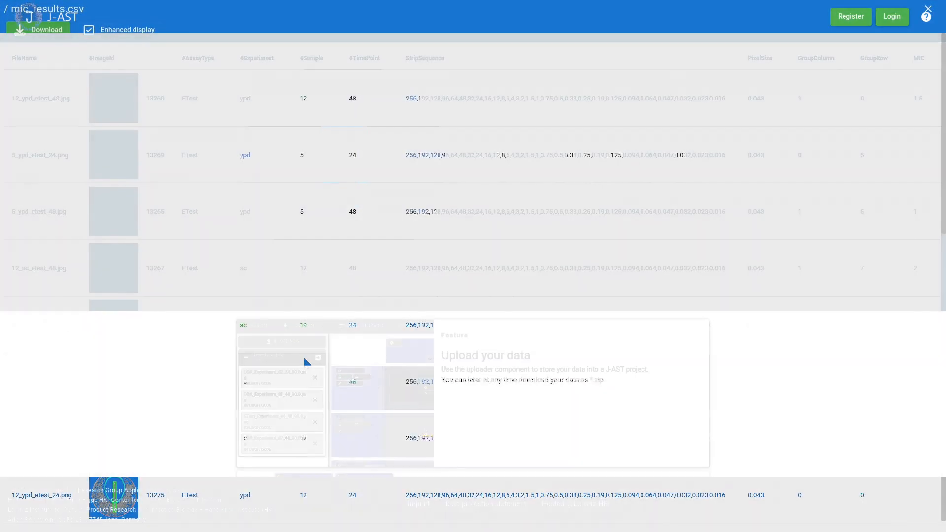